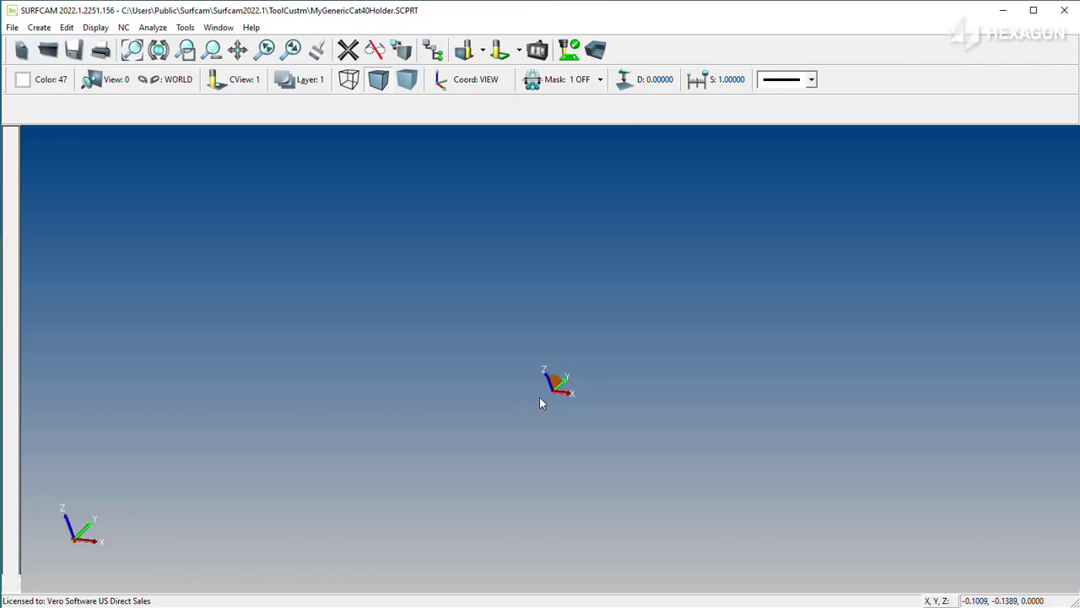
- Set the display to the Top View
{"action": "left_click", "coordinate": [91, 79]}
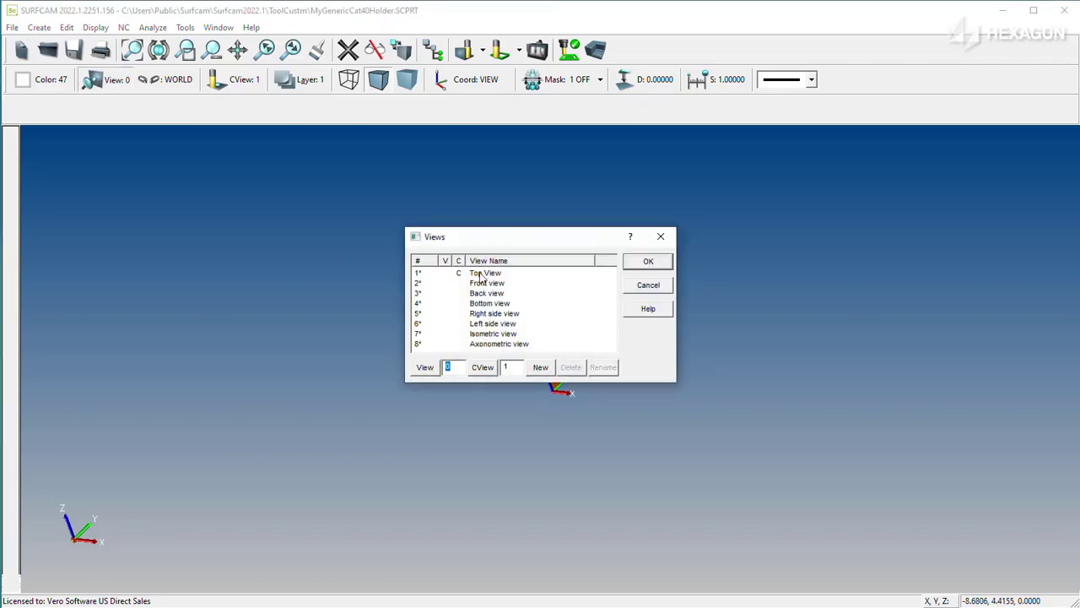
{"action": "double_click", "coordinate": [482, 277]}
{"action": "scroll", "coordinate": [510, 387], "scroll_direction": "down", "scroll_amount": 5}
{"action": "scroll", "coordinate": [239, 489], "scroll_direction": "up", "scroll_amount": 5}
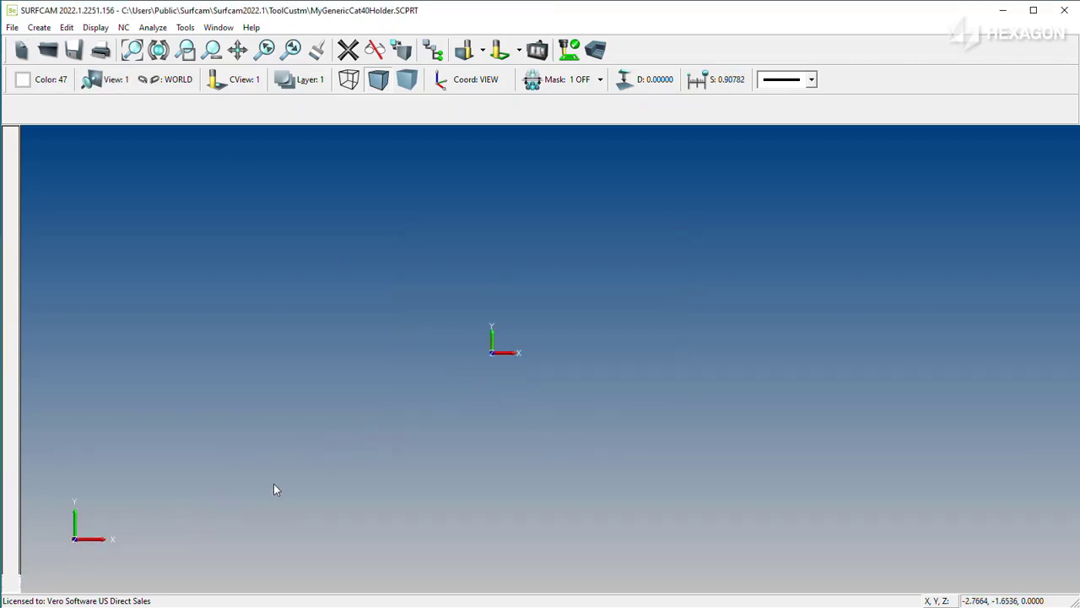
- Draw a horizontal line from the origin to X 1.969/2, Y 0, Z 0 by coordinate entry, using the holder drawing's dimensions
{"action": "left_click", "coordinate": [38, 27]}
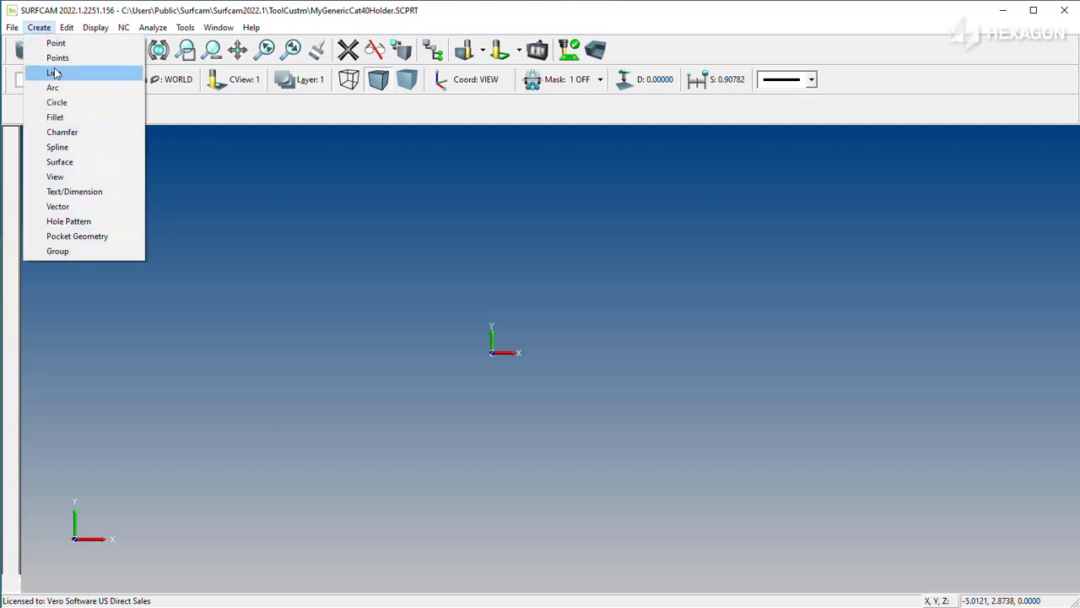
{"action": "left_click", "coordinate": [46, 73]}
{"action": "left_click", "coordinate": [172, 117]}
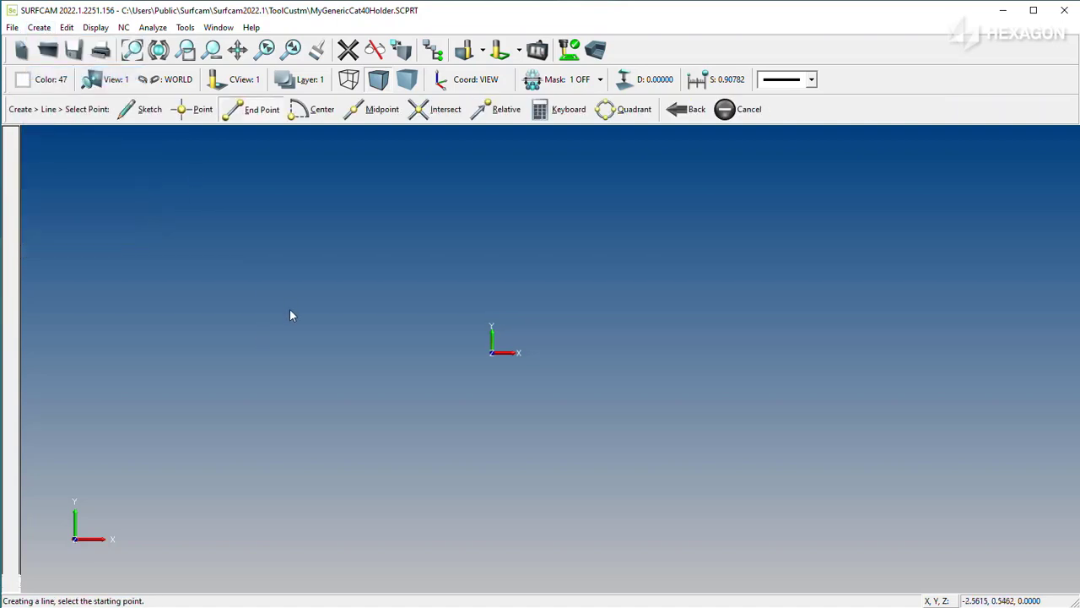
{"action": "left_click", "coordinate": [559, 110]}
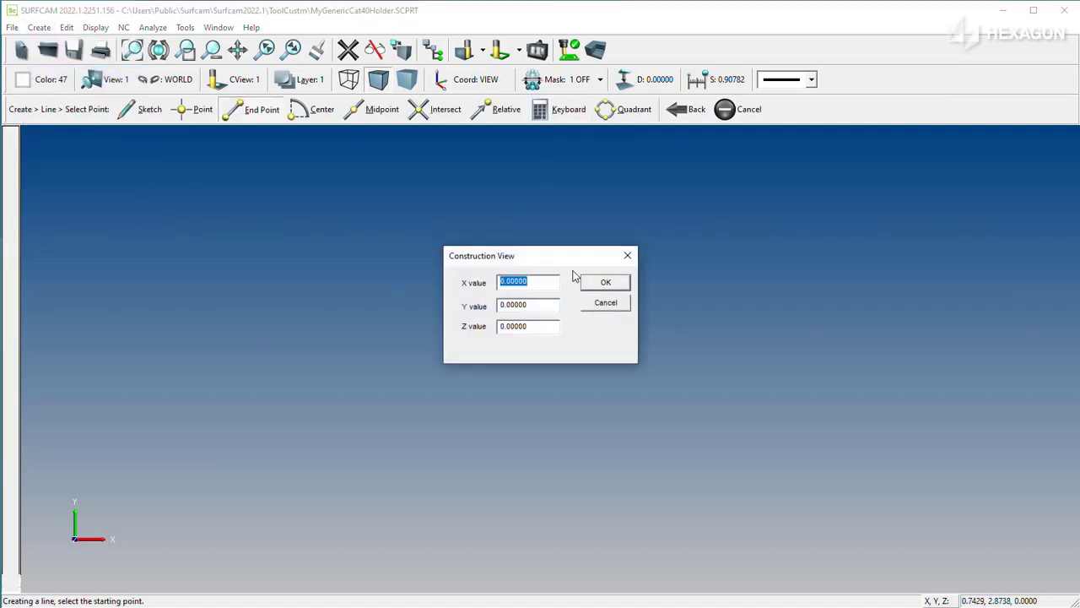
{"action": "left_click", "coordinate": [605, 283]}
{"action": "key", "text": "alt+Tab"}
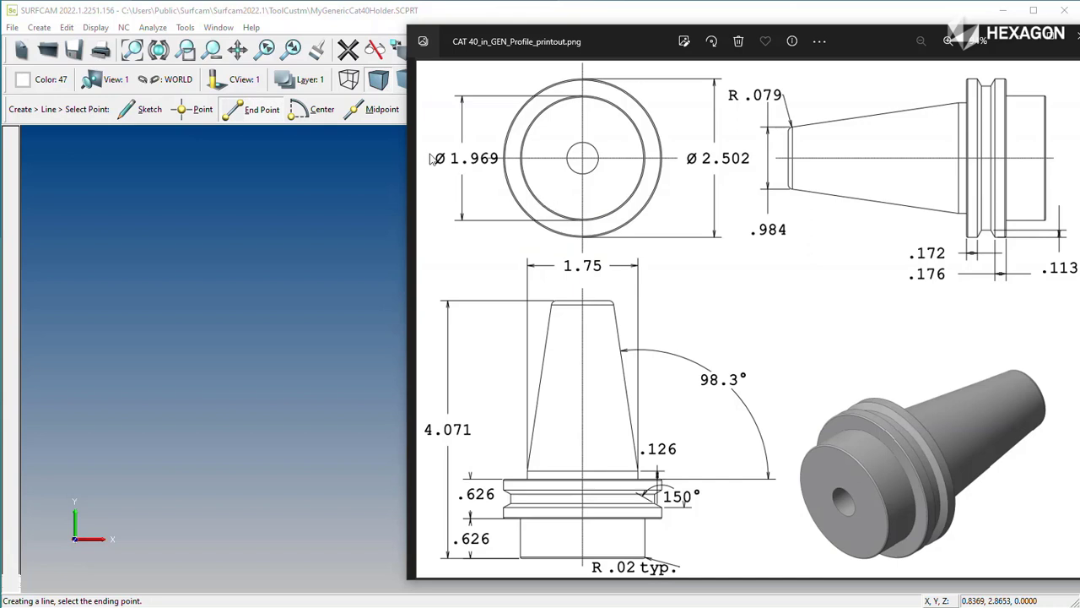
{"action": "left_click", "coordinate": [1016, 42]}
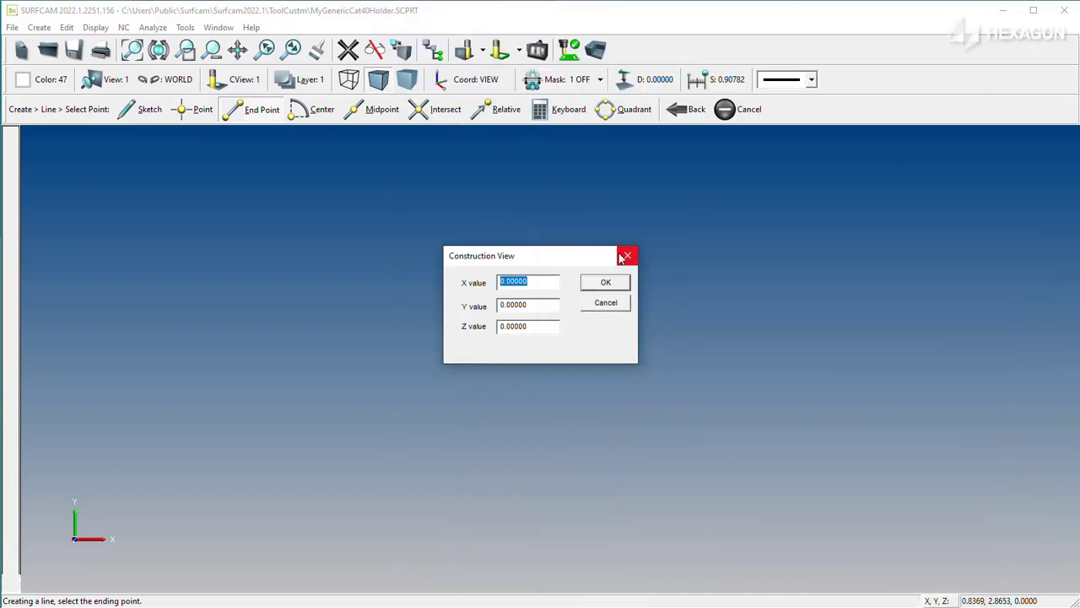
{"action": "type", "text": "1.969/2"}
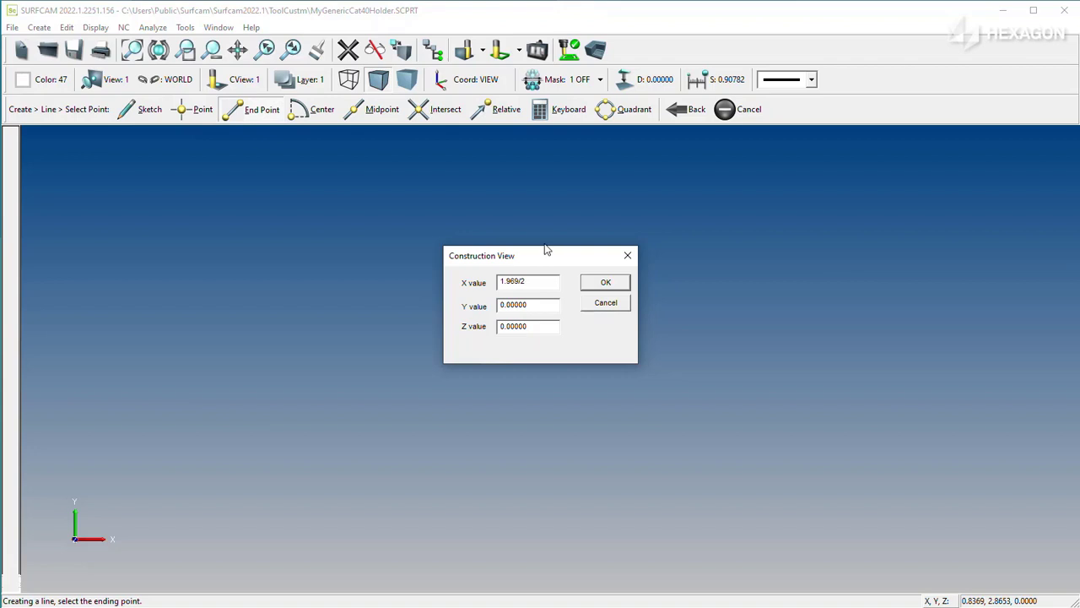
{"action": "key", "text": "Tab"}
{"action": "left_click", "coordinate": [617, 287]}
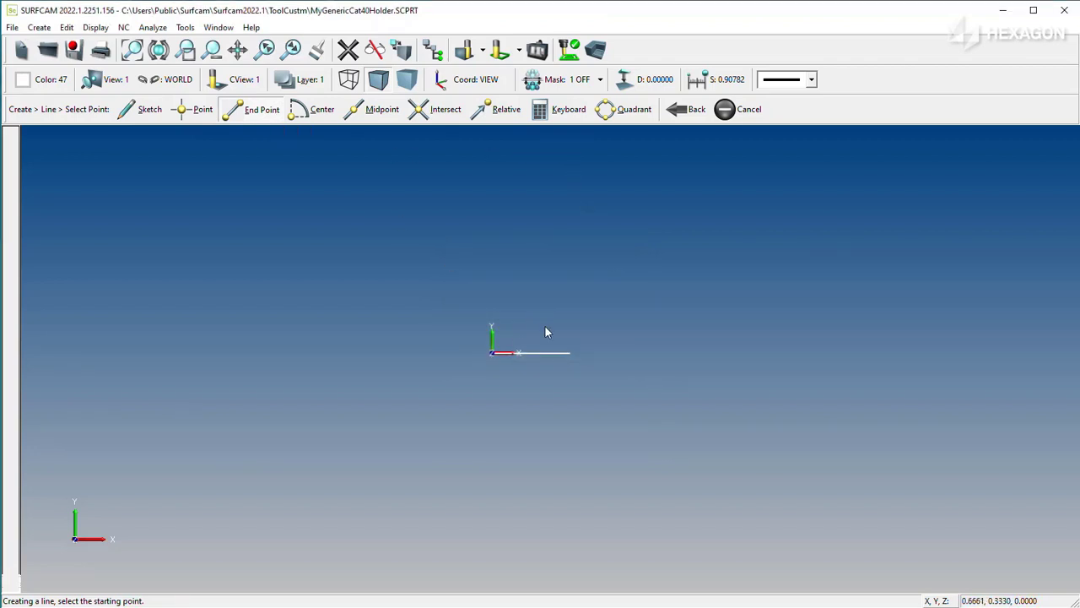
- Draw a vertical line from the free end of the base line up to Y 0.626, keeping X at 0.9845
{"action": "left_click", "coordinate": [567, 382]}
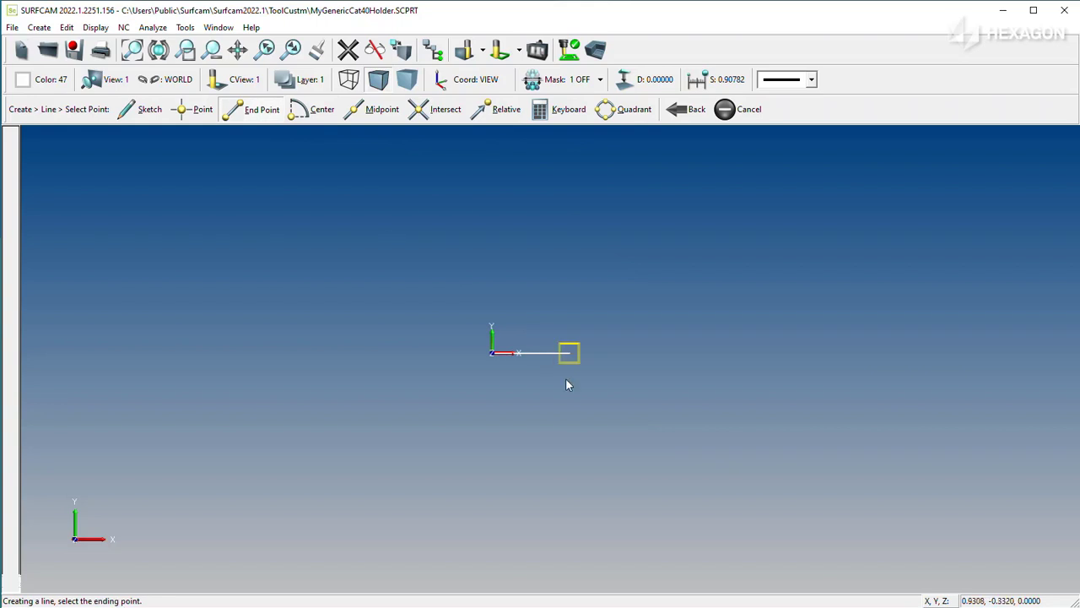
{"action": "left_click", "coordinate": [557, 119]}
{"action": "left_click_drag", "start_coordinate": [548, 306], "coordinate": [441, 304]}
{"action": "type", "text": "0.626"}
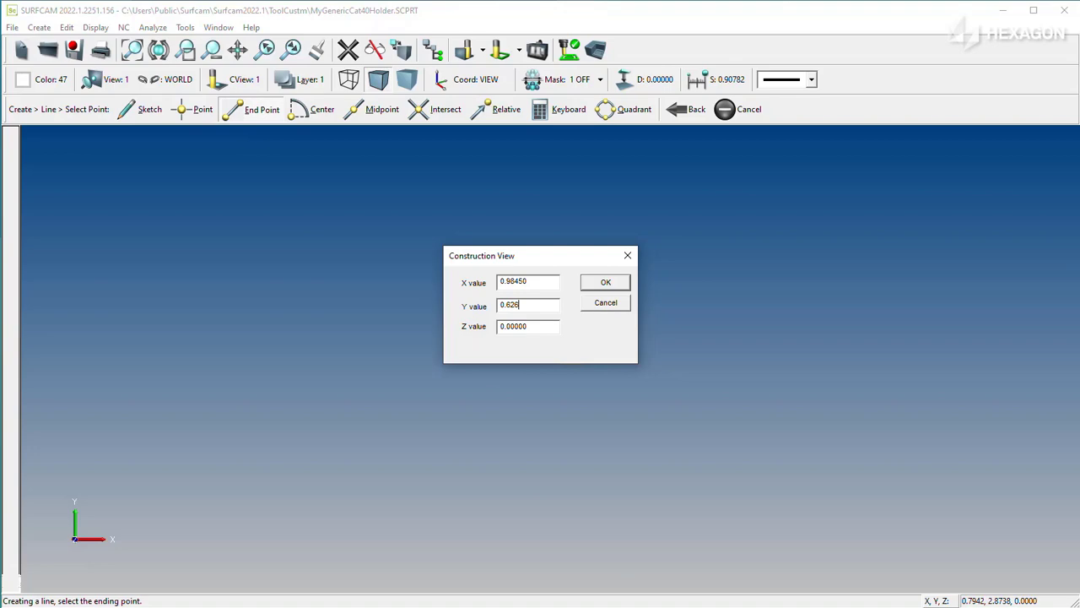
{"action": "key", "text": "alt+Tab"}
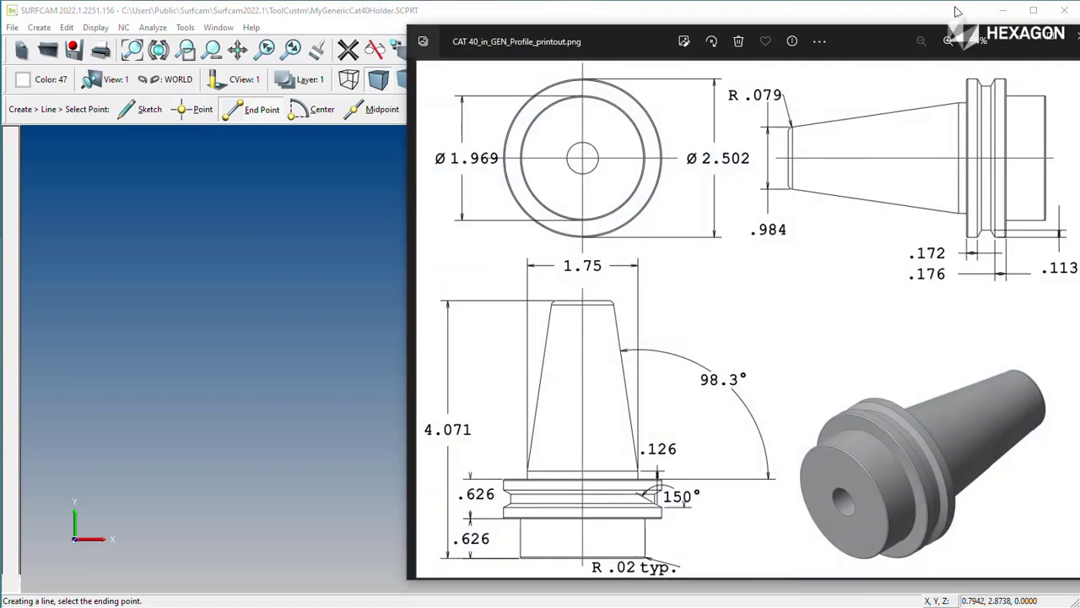
{"action": "key", "text": "alt+Tab"}
{"action": "left_click", "coordinate": [615, 281]}
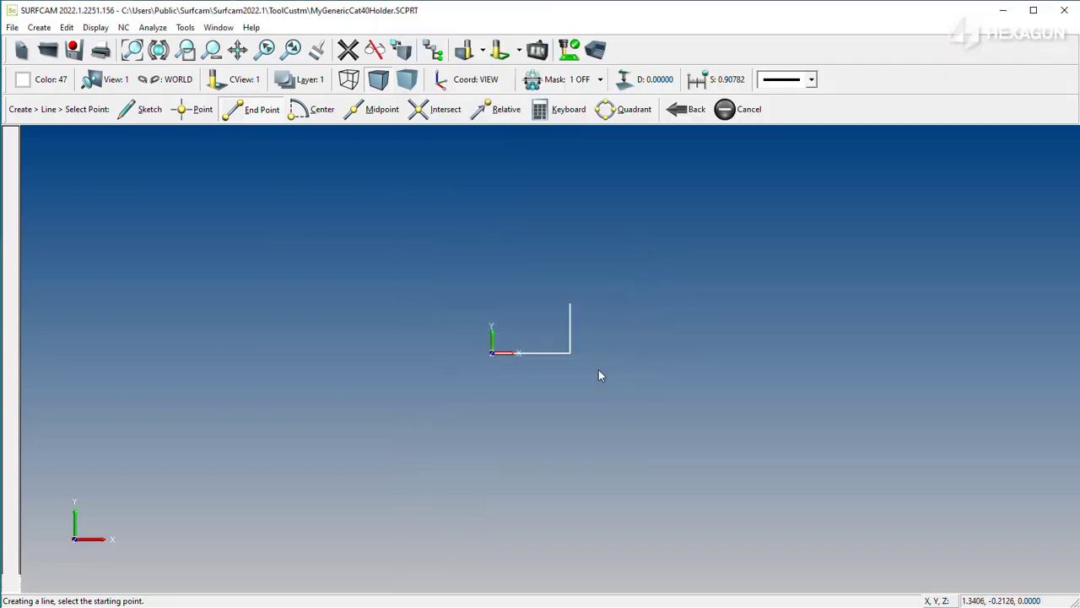
- Draw a horizontal line outward from the upper end of the vertical line to X 2.502/2 at Y 0.626
{"action": "left_click", "coordinate": [570, 304]}
{"action": "left_click", "coordinate": [540, 109]}
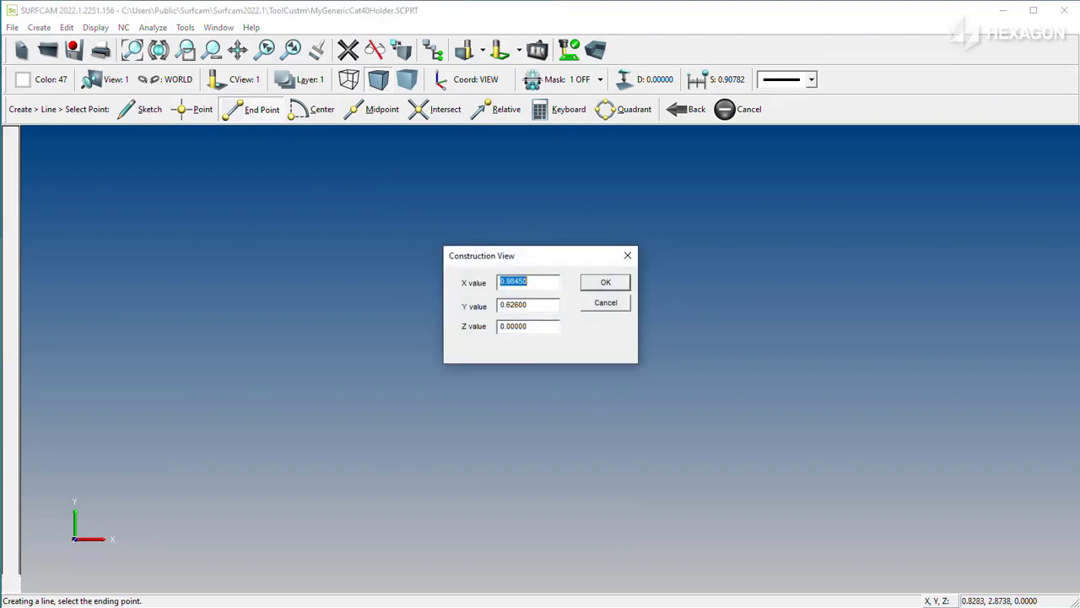
{"action": "key", "text": "alt+Tab"}
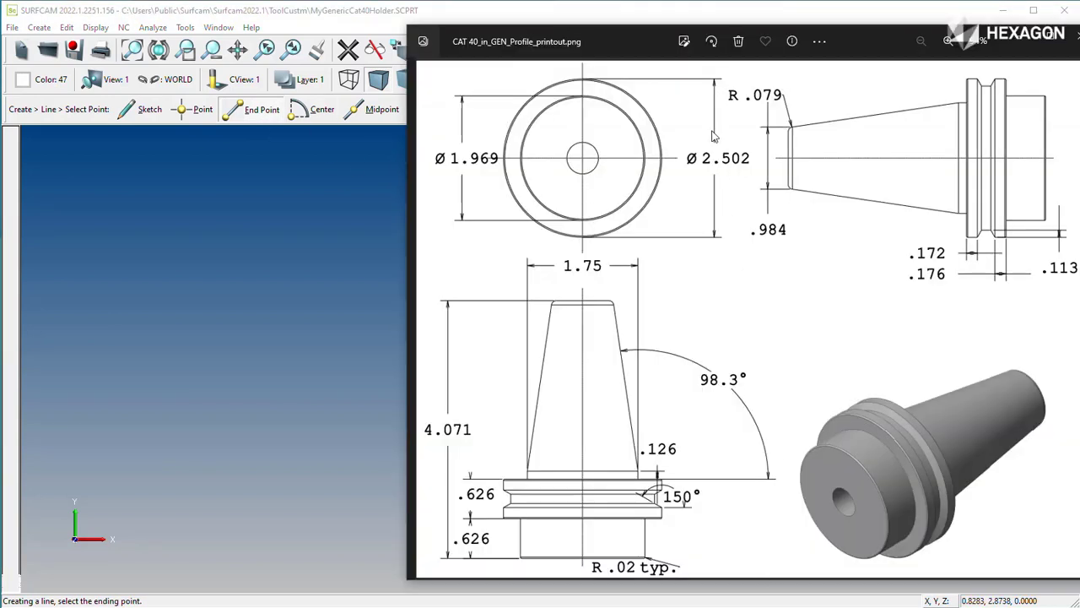
{"action": "key", "text": "alt+Tab"}
{"action": "type", "text": "2.5"}
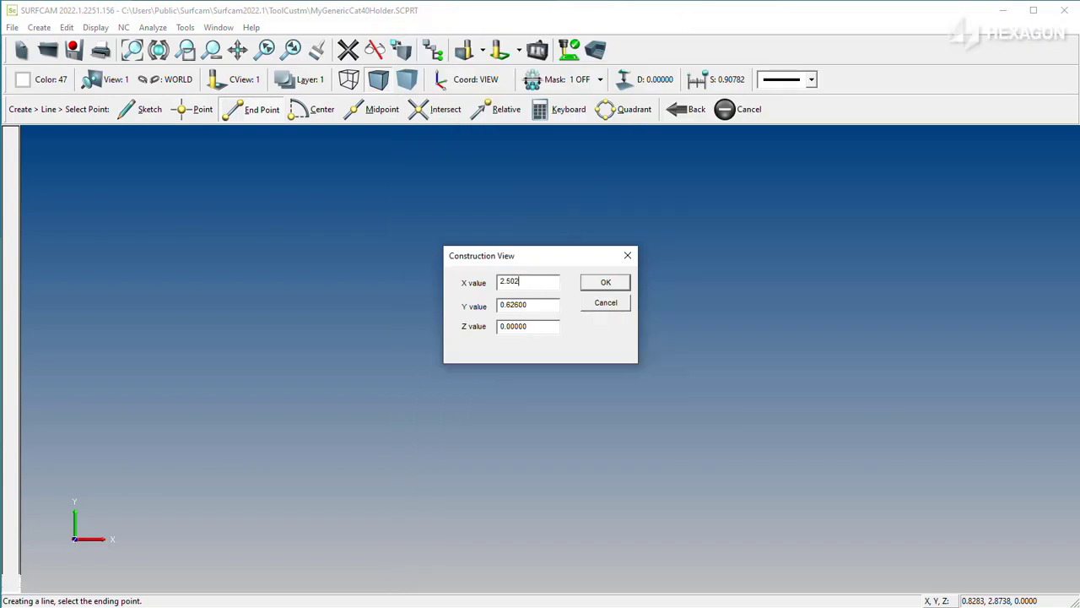
{"action": "key", "text": "Tab"}
{"action": "left_click", "coordinate": [598, 286]}
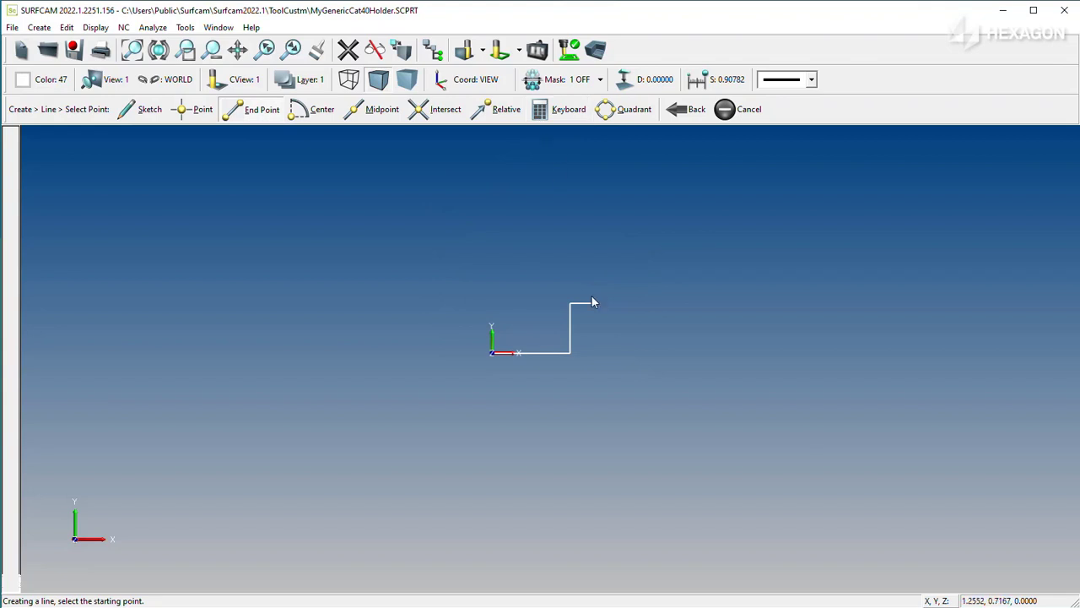
- Draw the flange's outer vertical line from the outer end at X 1.251 up to Y 1.252
{"action": "left_click", "coordinate": [589, 302]}
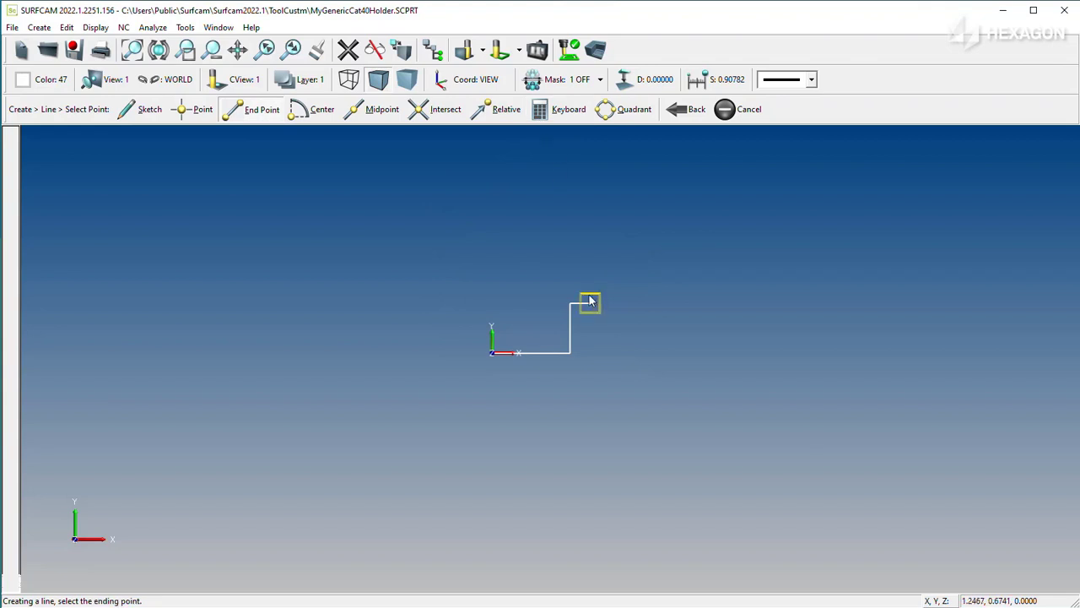
{"action": "left_click", "coordinate": [554, 117]}
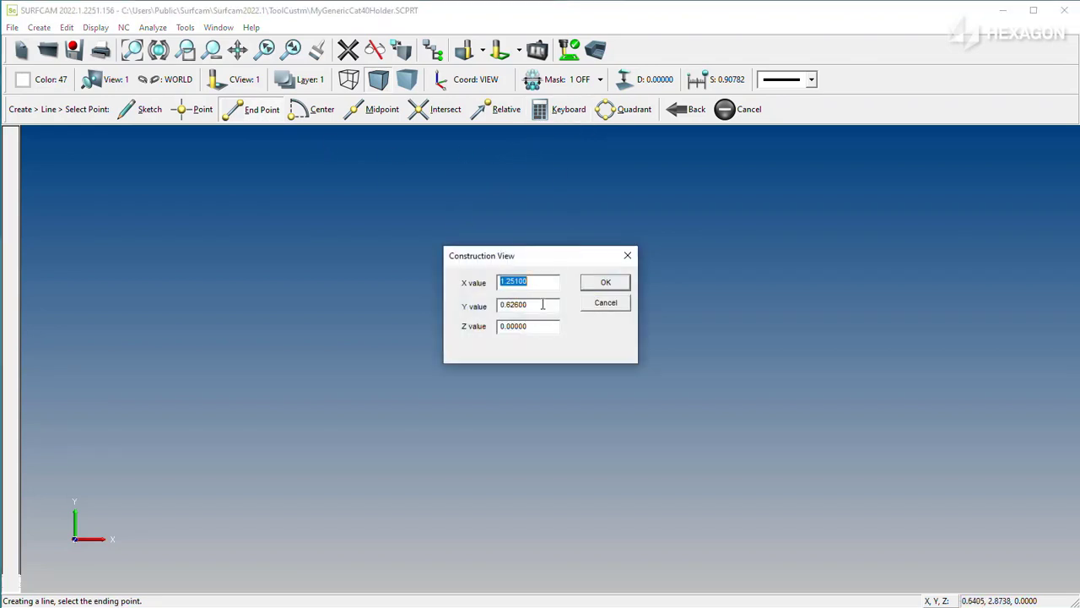
{"action": "left_click", "coordinate": [541, 304]}
{"action": "key", "text": "Tab"}
{"action": "left_click", "coordinate": [591, 288]}
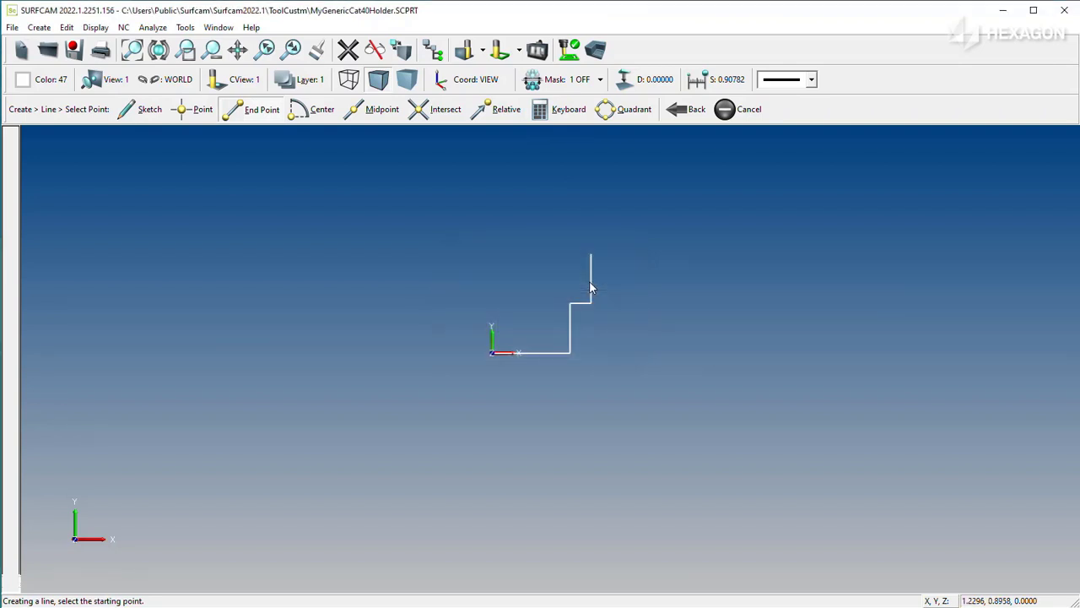
- Draw a horizontal line inward from the top of the flange's outer edge to X 1.75/2 at Y 1.252
{"action": "left_click", "coordinate": [785, 607]}
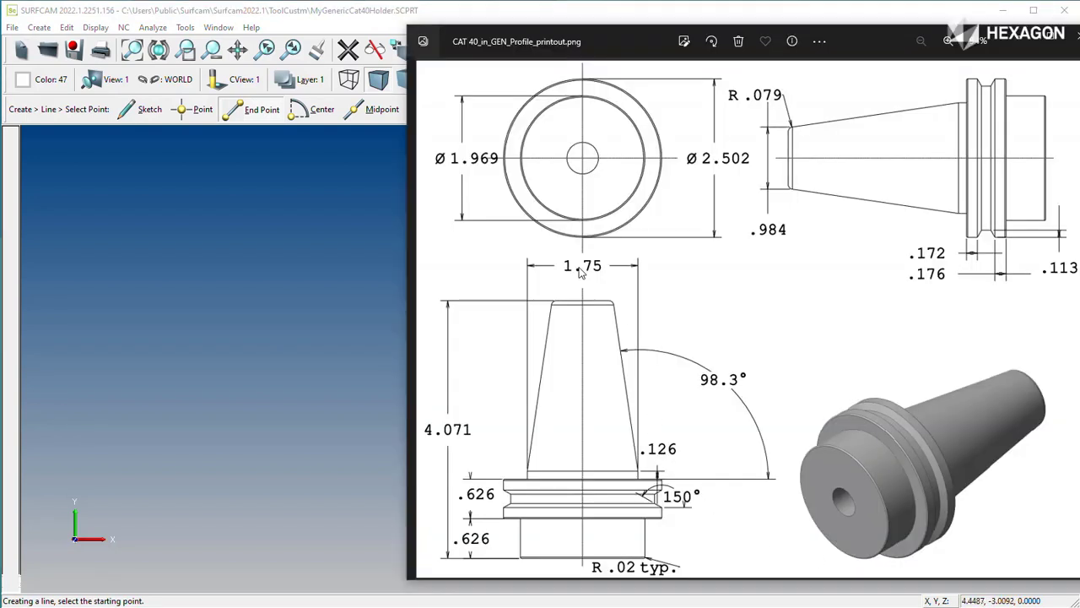
{"action": "left_click", "coordinate": [399, 20]}
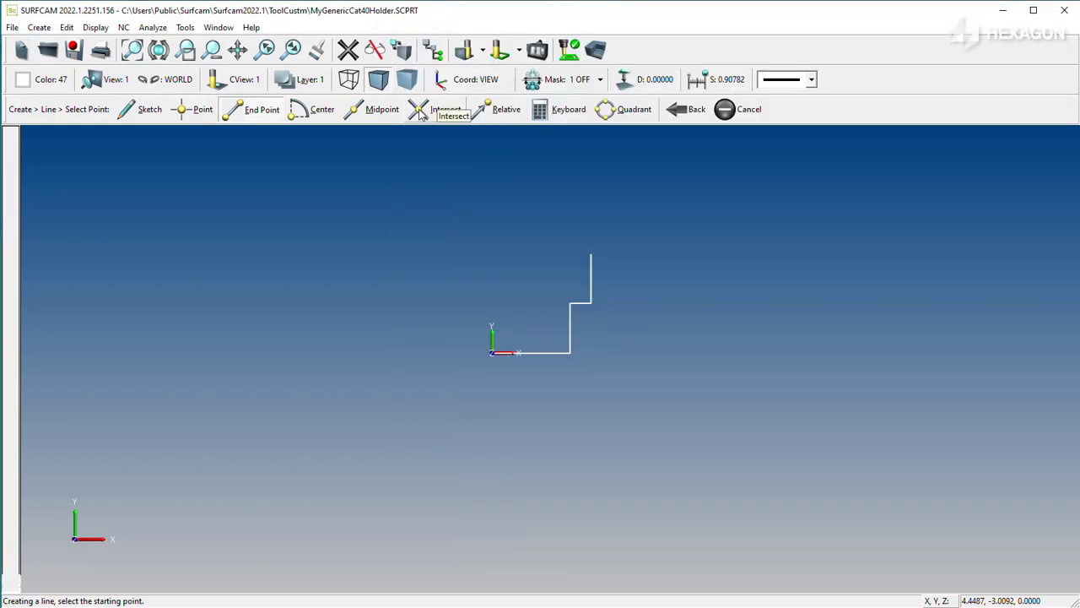
{"action": "left_click", "coordinate": [589, 268]}
{"action": "left_click", "coordinate": [553, 111]}
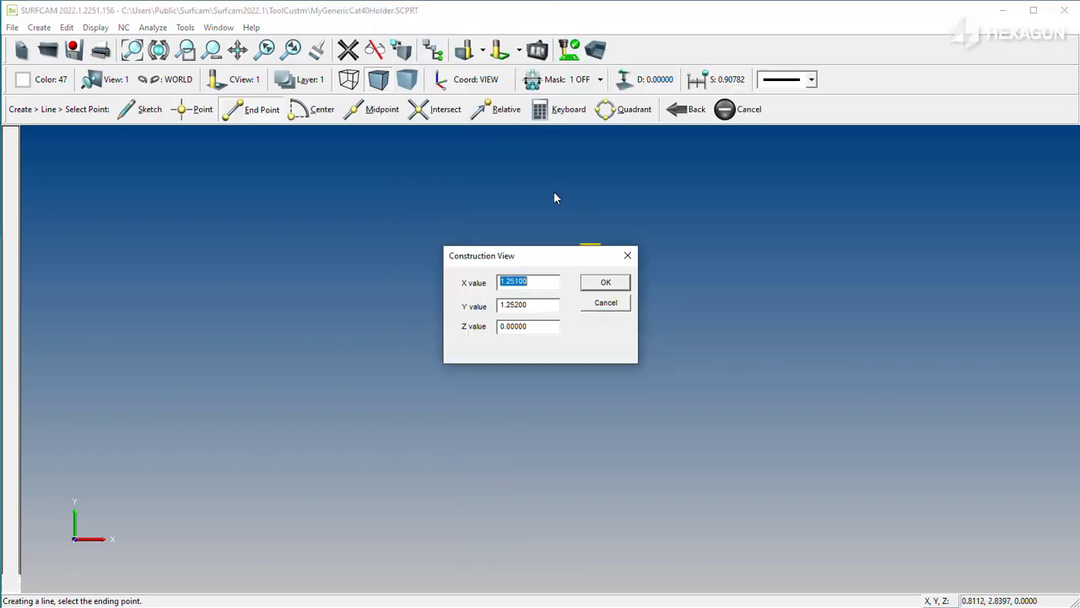
{"action": "type", "text": "1.75/2"}
{"action": "left_click", "coordinate": [606, 282]}
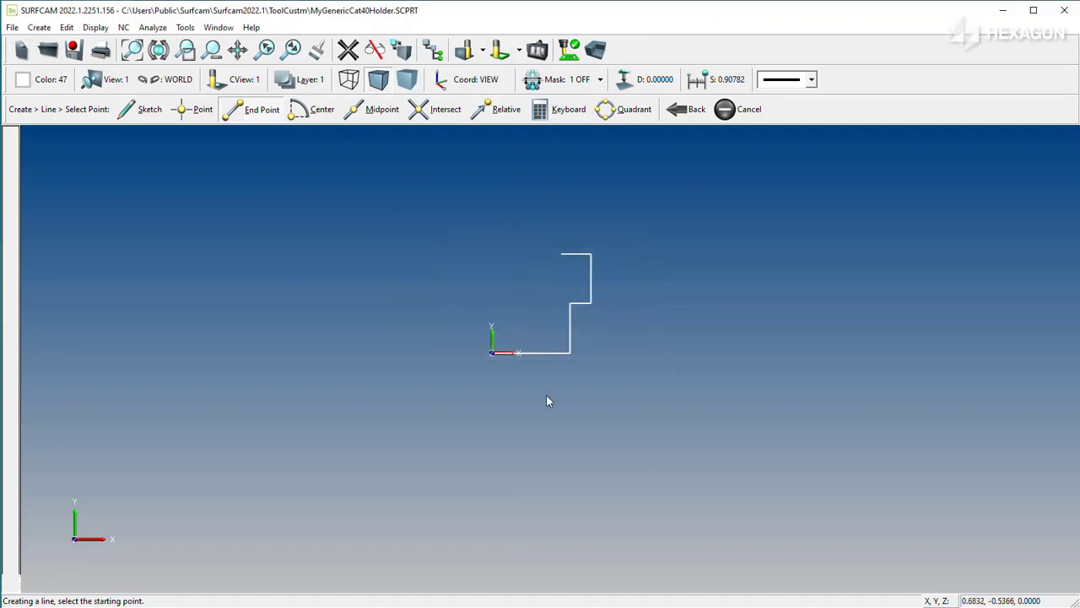
- Draw a short vertical line from the inner end of the flange's top edge up to Y 1.378, keeping X at 0.875
{"action": "left_click", "coordinate": [560, 256]}
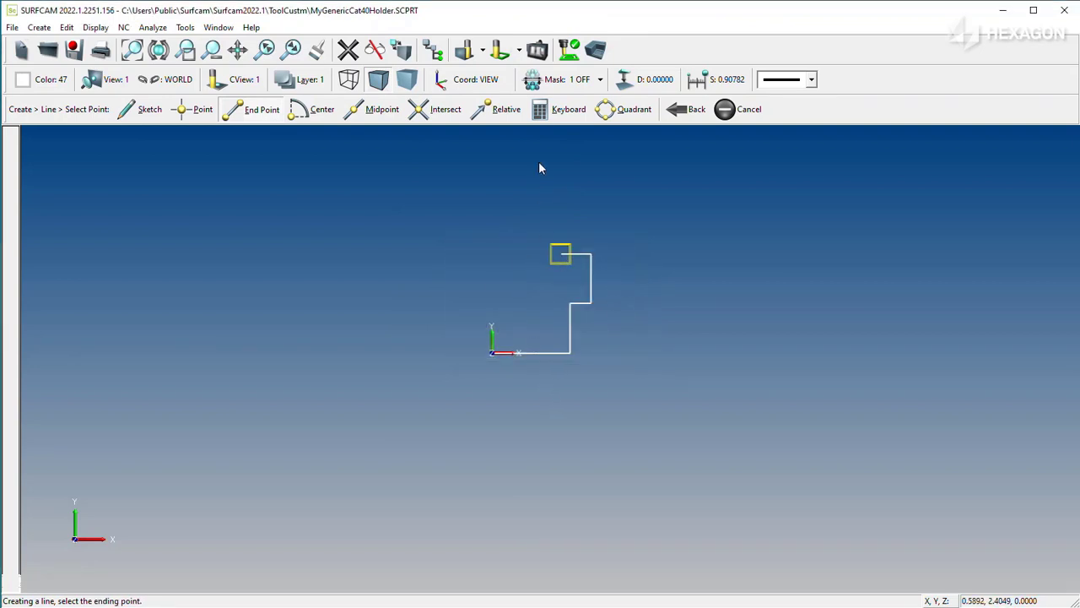
{"action": "left_click", "coordinate": [561, 110]}
{"action": "key", "text": "Tab"}
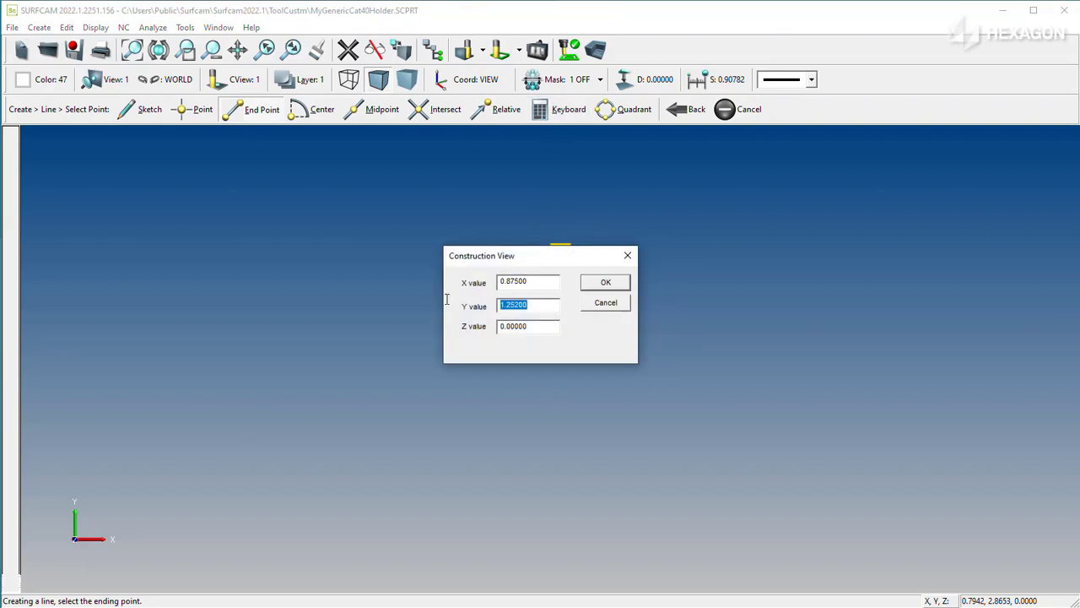
{"action": "key", "text": "Home"}
{"action": "key", "text": "Right"}
{"action": "type", "text": "-"}
{"action": "left_click", "coordinate": [604, 285]}
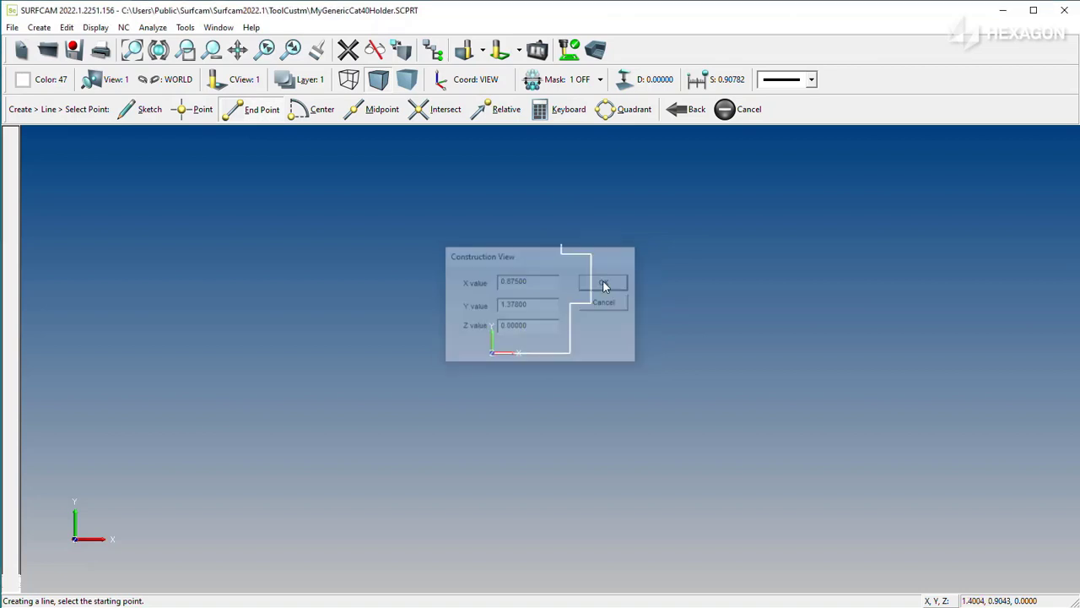
- Draw the taper line from the upper end of the short vertical line at a 98.3° angle with length 3
{"action": "middle_click_drag", "start_coordinate": [561, 253], "coordinate": [559, 323]}
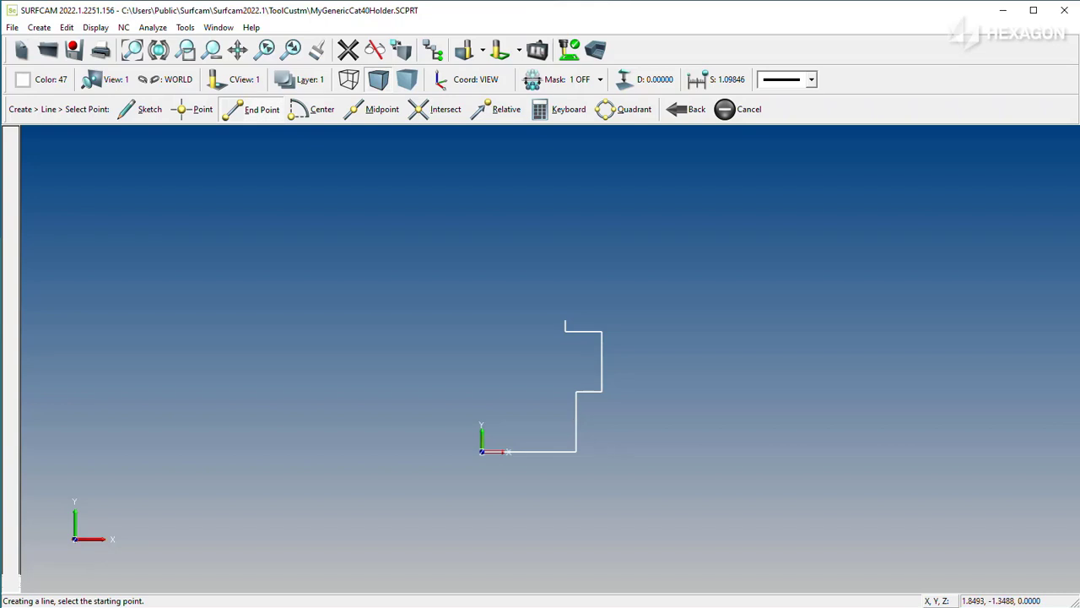
{"action": "key", "text": "alt+Tab"}
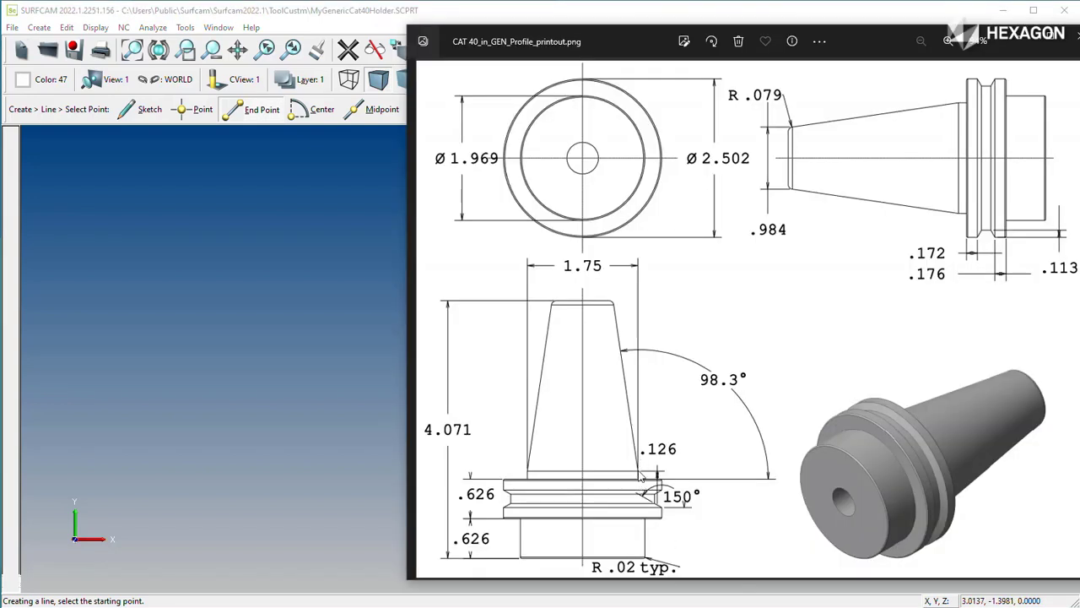
{"action": "left_click", "coordinate": [344, 381]}
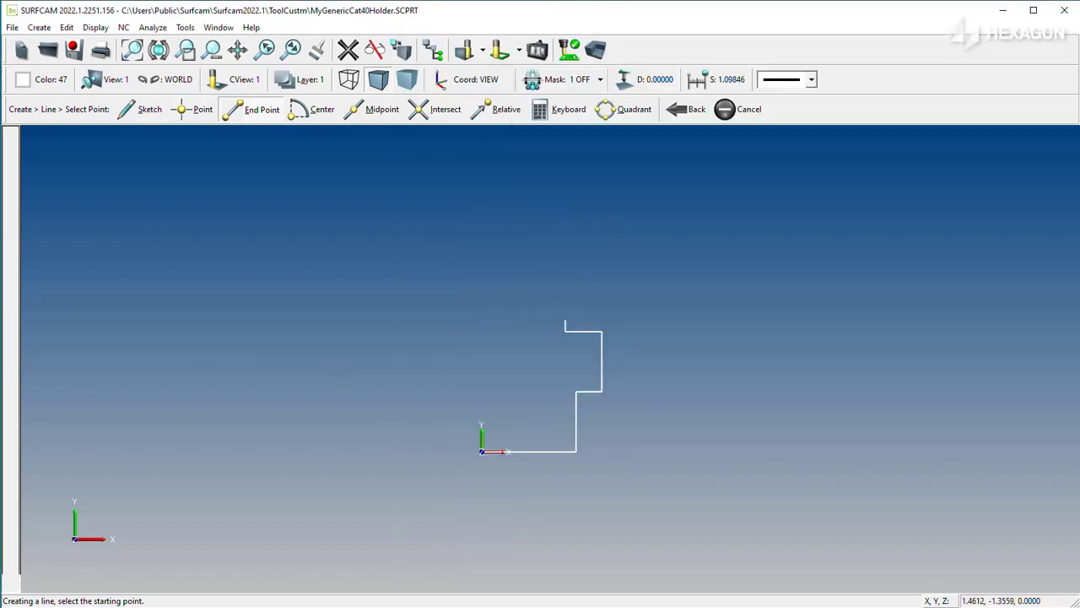
{"action": "key", "text": "alt+Tab"}
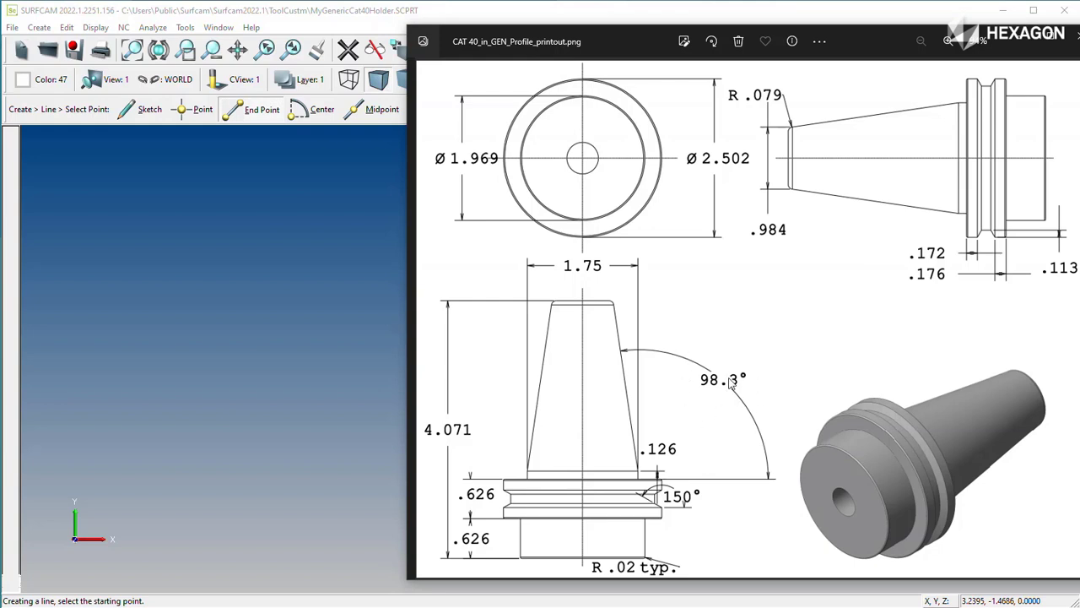
{"action": "left_click", "coordinate": [344, 30]}
{"action": "left_click", "coordinate": [39, 27]}
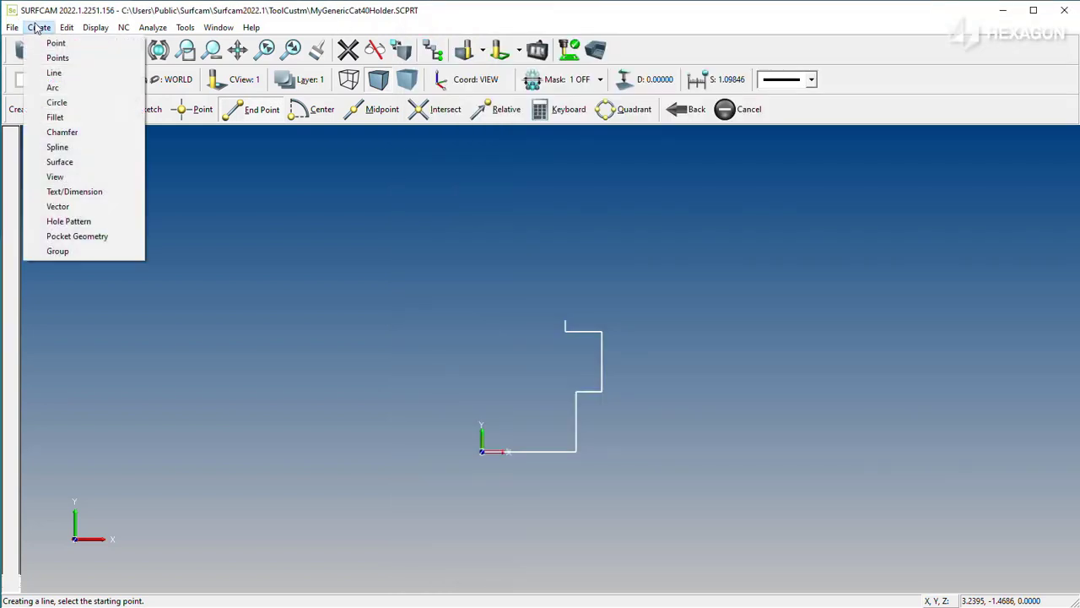
{"action": "left_click", "coordinate": [53, 73]}
{"action": "left_click", "coordinate": [447, 115]}
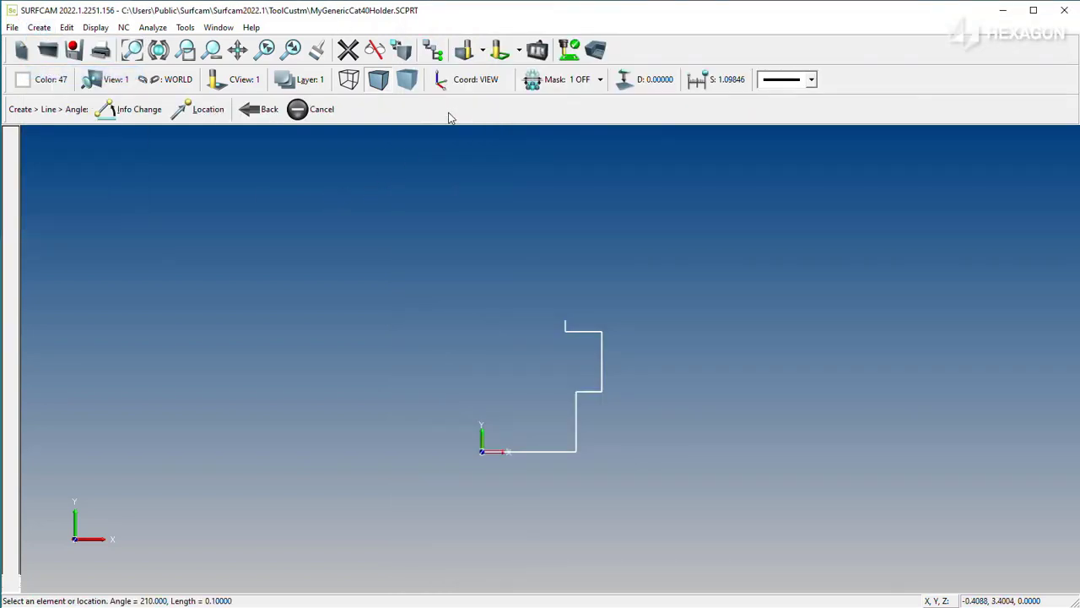
{"action": "left_click", "coordinate": [152, 108]}
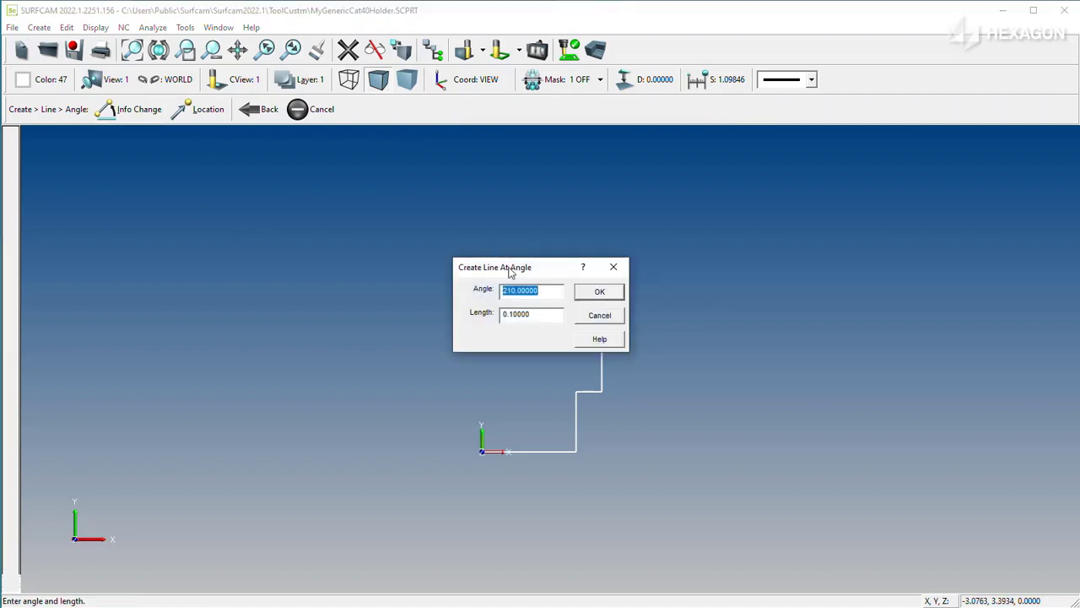
{"action": "type", "text": "98.3"}
{"action": "key", "text": "Tab"}
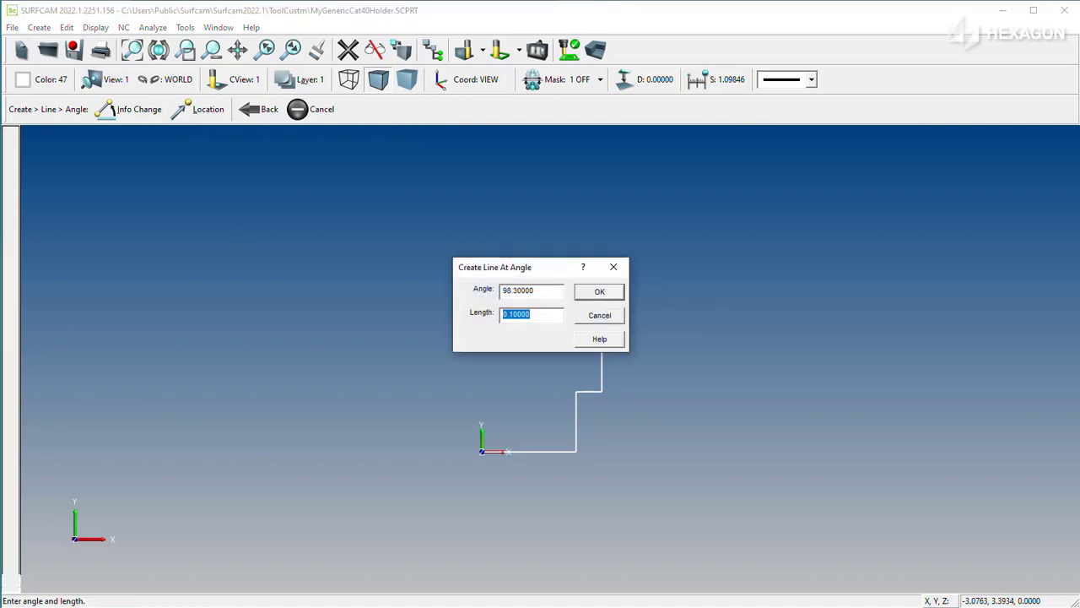
{"action": "type", "text": "3"}
{"action": "left_click", "coordinate": [593, 292]}
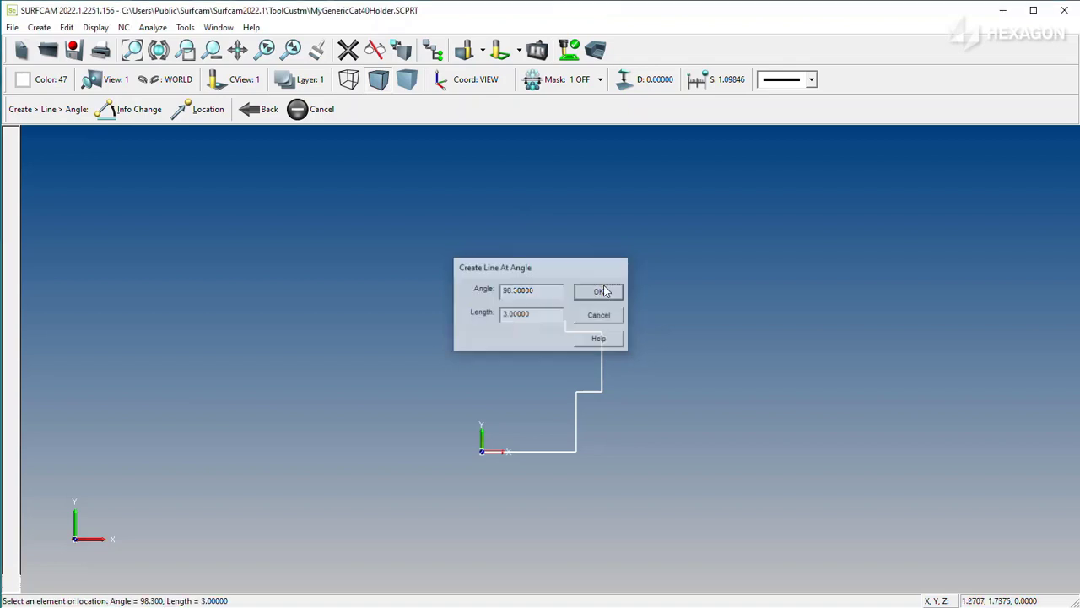
{"action": "left_click", "coordinate": [204, 108]}
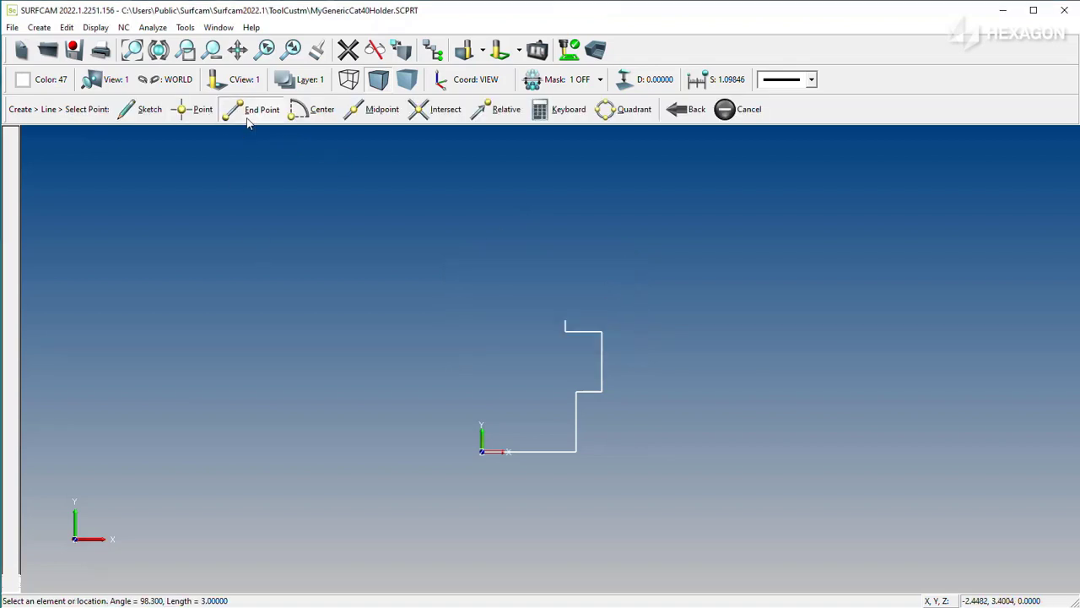
{"action": "left_click", "coordinate": [567, 322]}
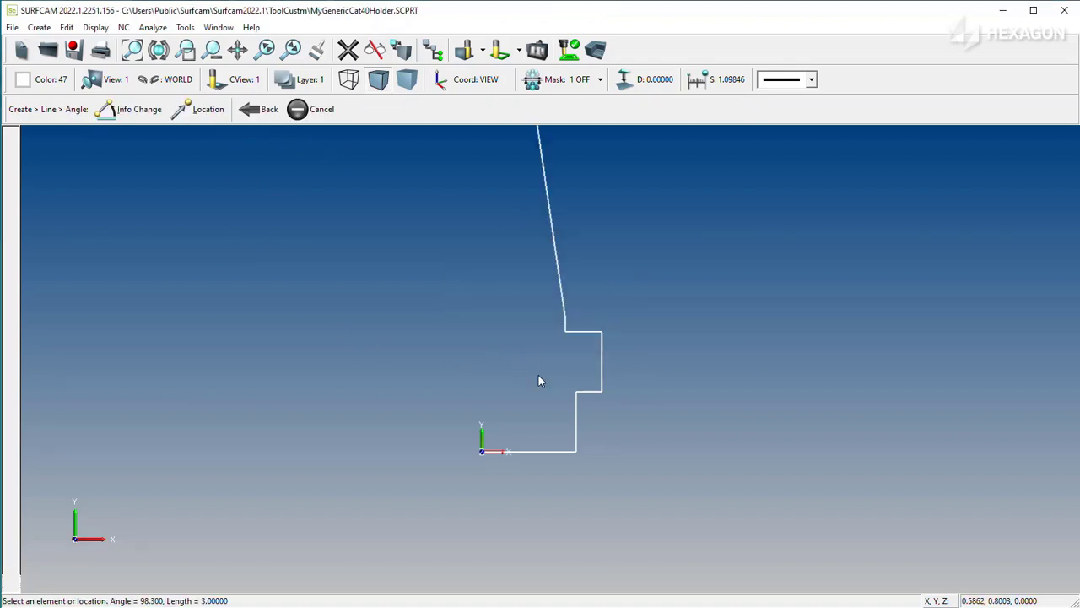
{"action": "left_click", "coordinate": [308, 109]}
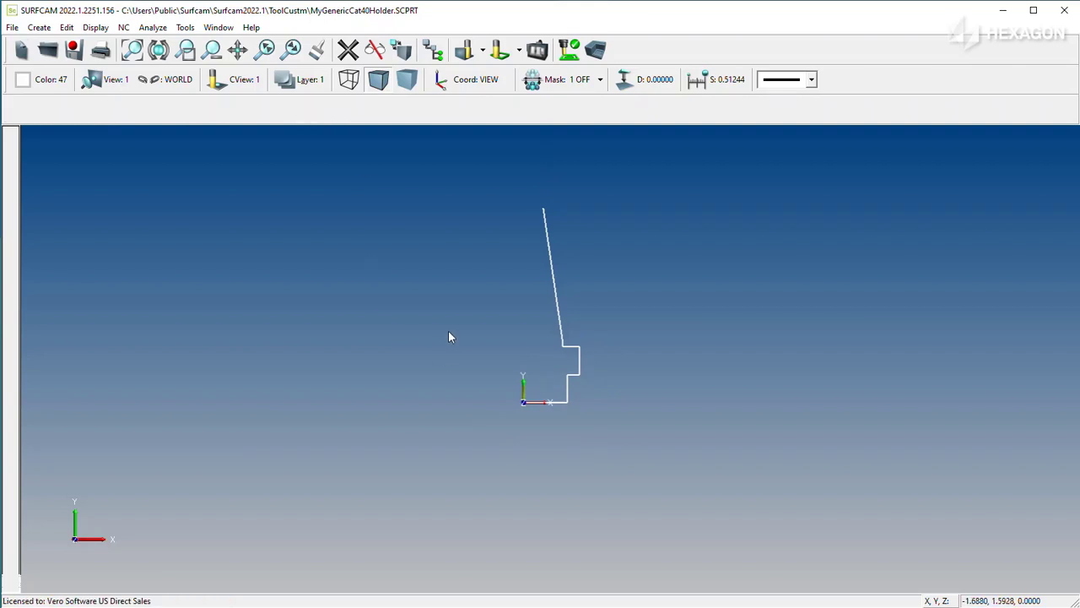
- Create a horizontal line at Y 4.071 across the upper part of the taper line
{"action": "left_click", "coordinate": [37, 28]}
{"action": "left_click", "coordinate": [54, 70]}
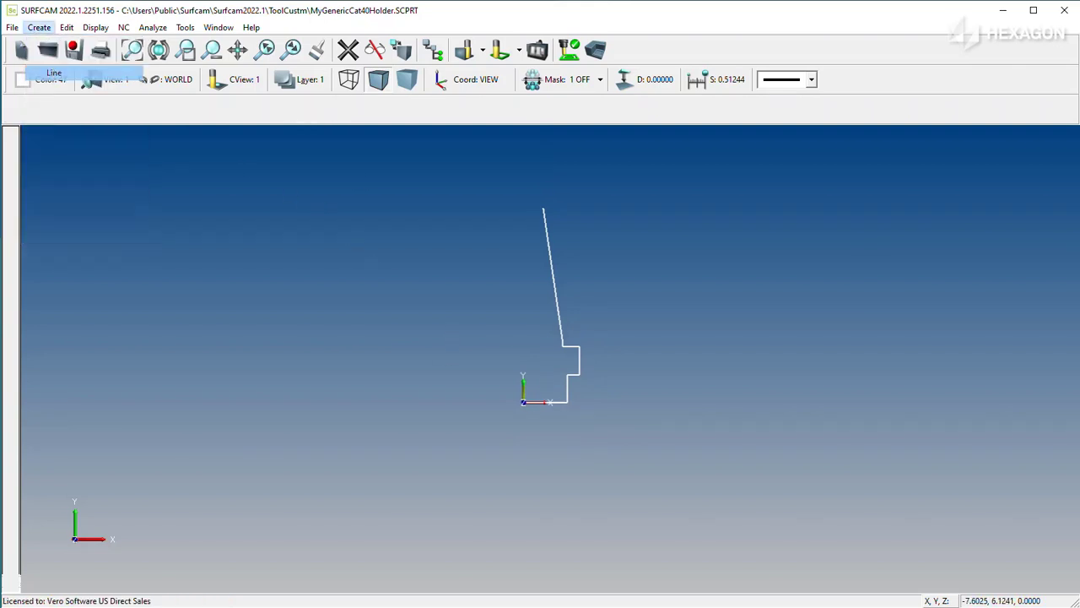
{"action": "left_click", "coordinate": [260, 110]}
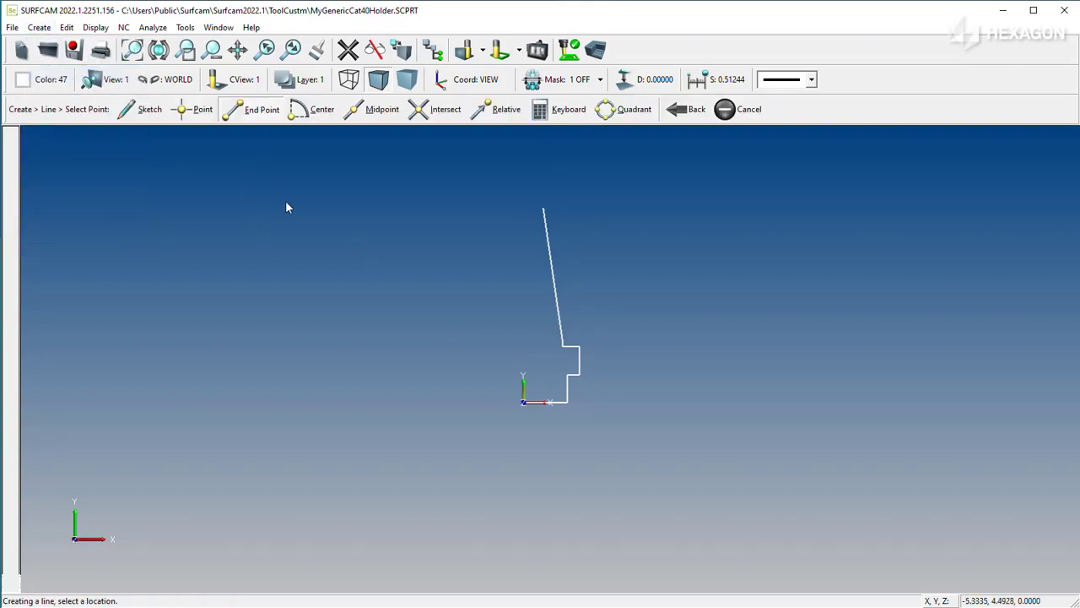
{"action": "left_click", "coordinate": [571, 115]}
{"action": "key", "text": "alt+Tab"}
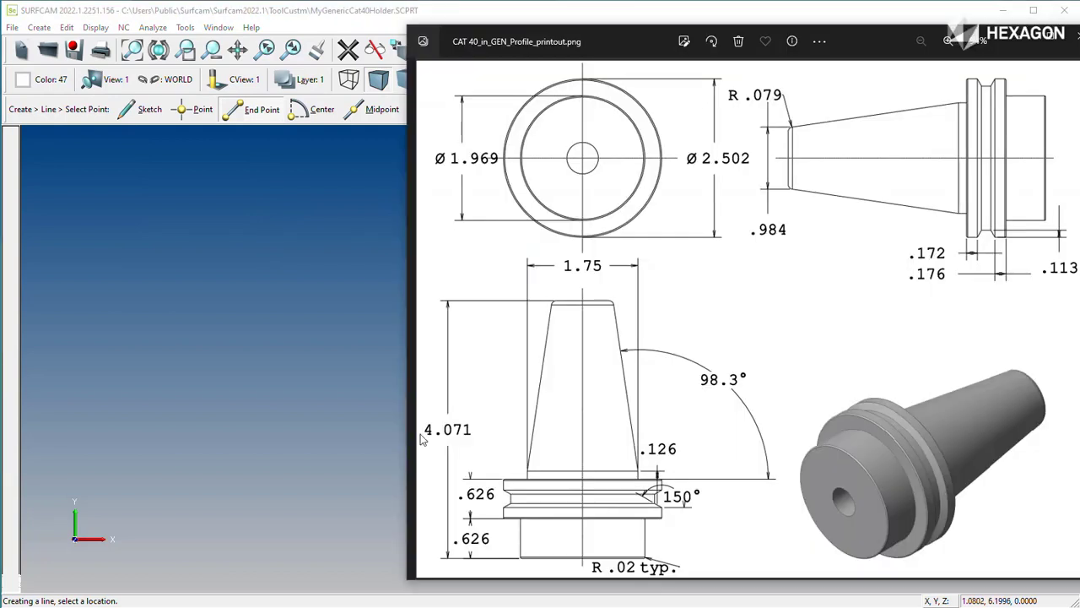
{"action": "key", "text": "alt+Tab"}
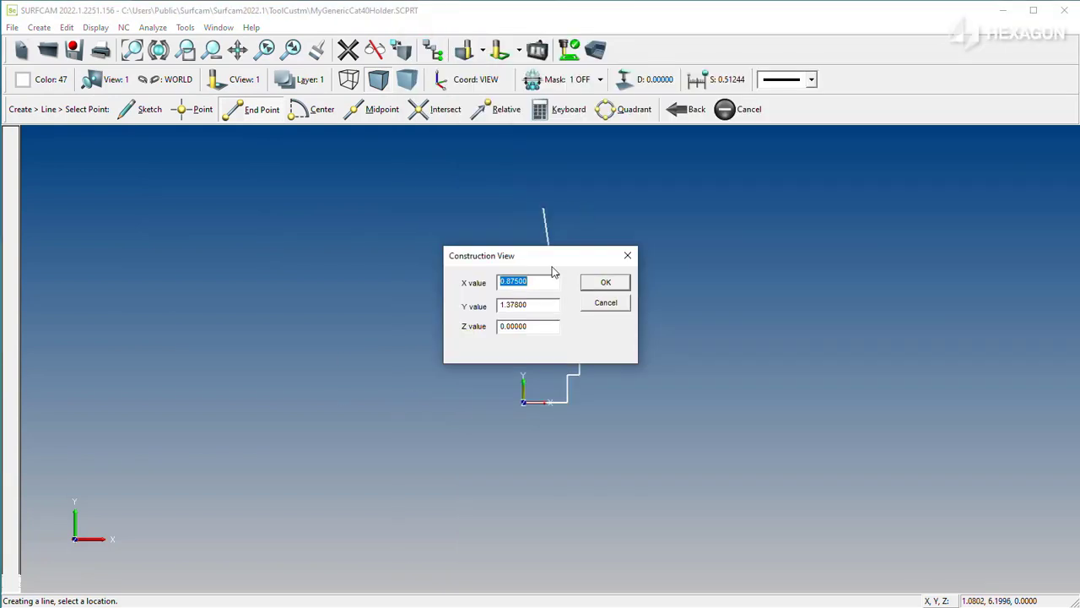
{"action": "key", "text": "Tab"}
{"action": "type", "text": "4.071"}
{"action": "key", "text": "Return"}
{"action": "left_click", "coordinate": [688, 109]}
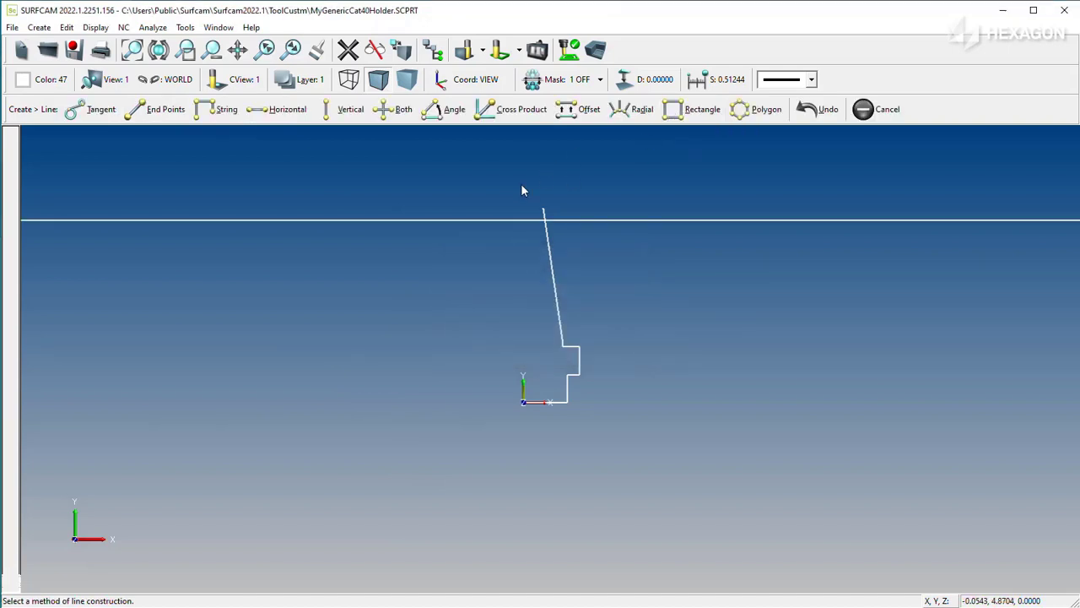
- Create a vertical centerline through the origin at X 0, Y 0
{"action": "left_click", "coordinate": [346, 109]}
{"action": "left_click", "coordinate": [557, 111]}
{"action": "key", "text": "Tab"}
{"action": "type", "text": "0"}
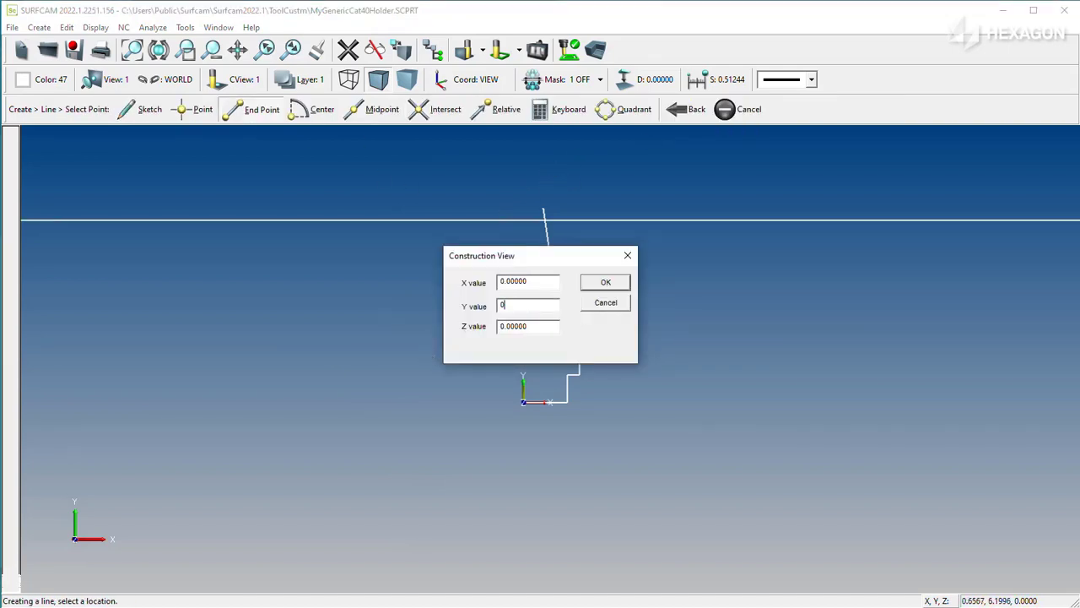
{"action": "left_click", "coordinate": [601, 286]}
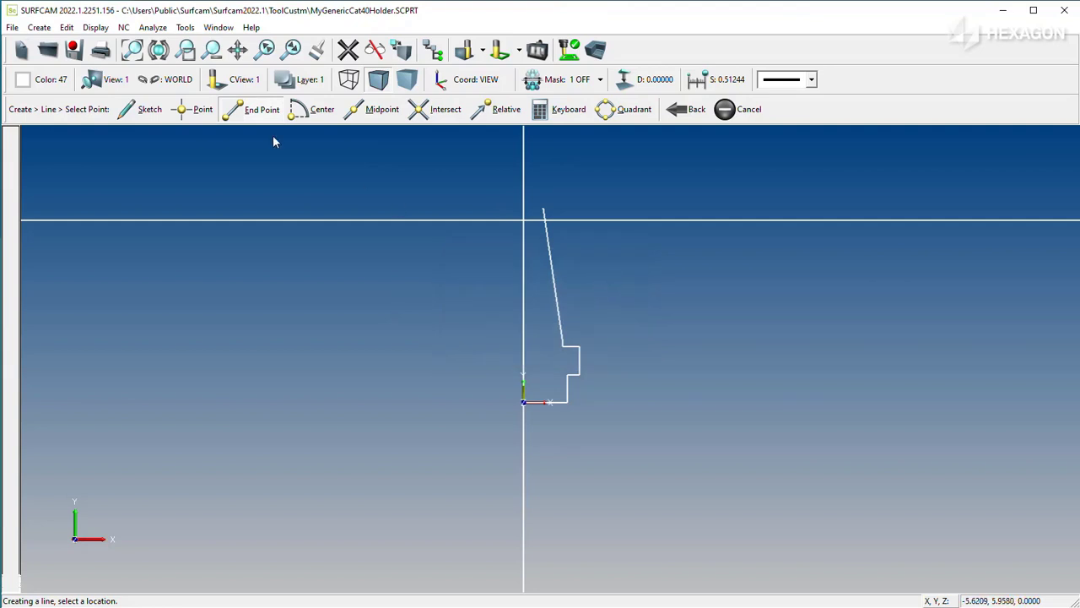
- Trim the horizontal line at Y 4.071 with the taper line and with the vertical centerline to form the profile's upper corners
{"action": "left_click", "coordinate": [67, 27]}
{"action": "left_click", "coordinate": [81, 73]}
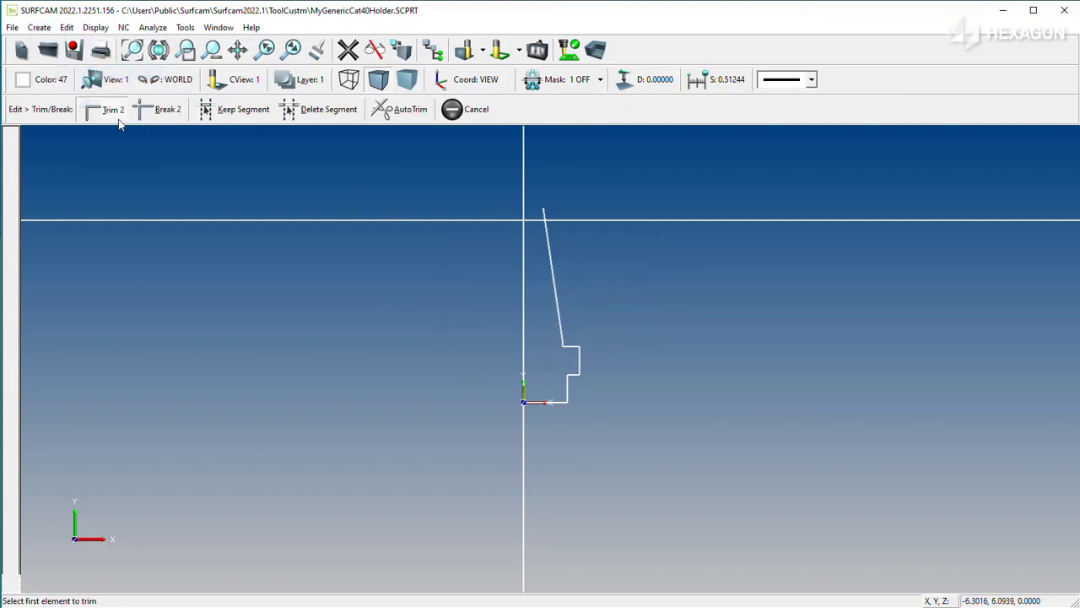
{"action": "scroll", "coordinate": [539, 243], "scroll_direction": "up", "scroll_amount": 4}
{"action": "left_click", "coordinate": [548, 255]}
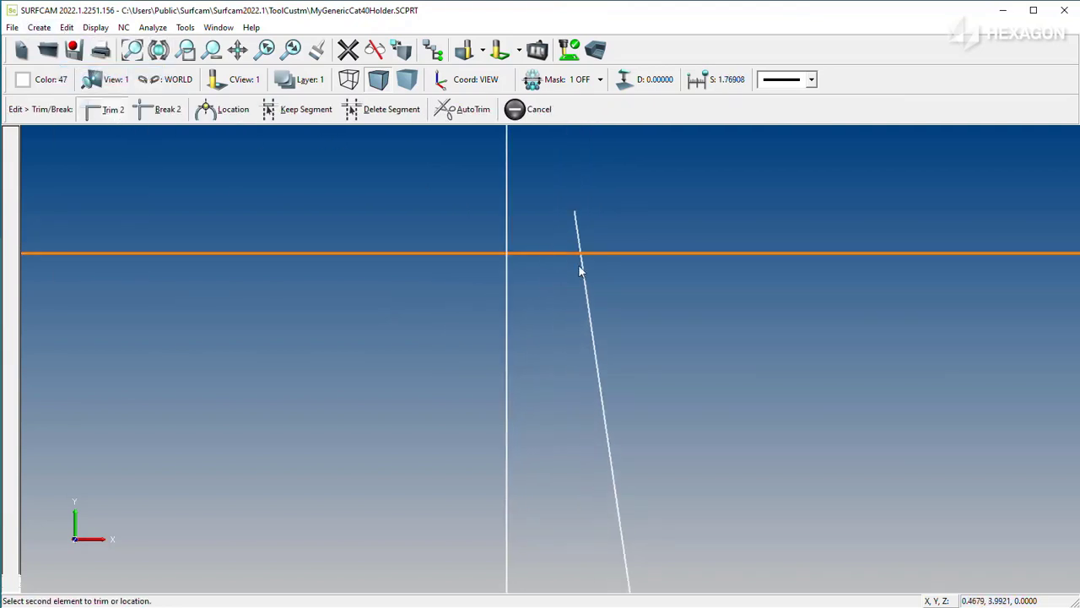
{"action": "left_click", "coordinate": [583, 289]}
{"action": "left_click", "coordinate": [531, 254]}
{"action": "left_click", "coordinate": [506, 277]}
- Trim the profile's bottom horizontal line and the vertical centerline to a corner at the origin
{"action": "scroll", "coordinate": [542, 406], "scroll_direction": "down", "scroll_amount": 4}
{"action": "scroll", "coordinate": [542, 407], "scroll_direction": "up", "scroll_amount": 2}
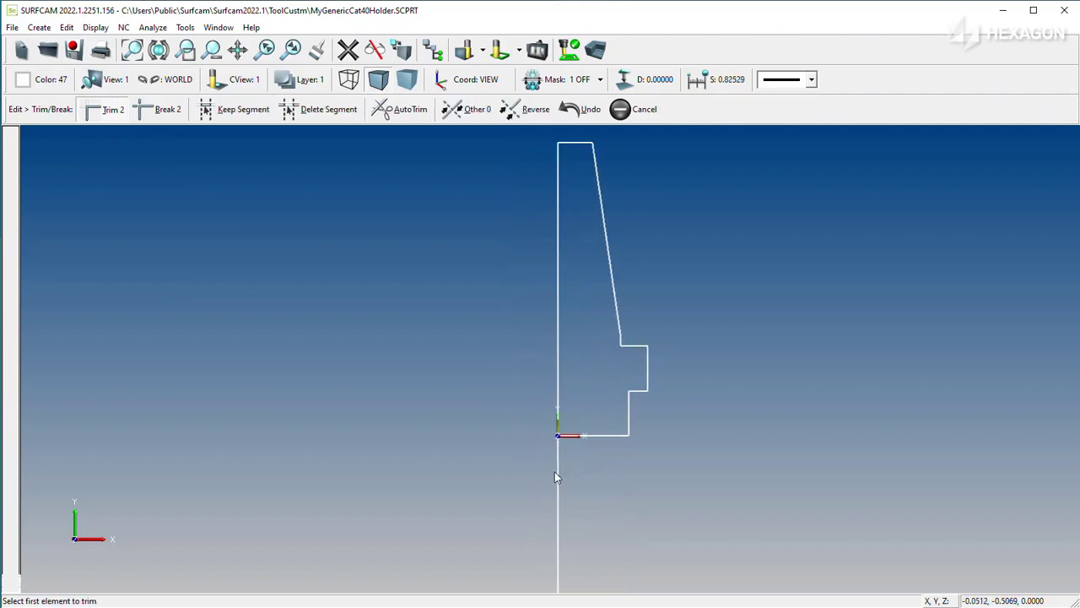
{"action": "left_click", "coordinate": [590, 436]}
{"action": "left_click", "coordinate": [557, 413]}
{"action": "scroll", "coordinate": [656, 336], "scroll_direction": "up", "scroll_amount": 5}
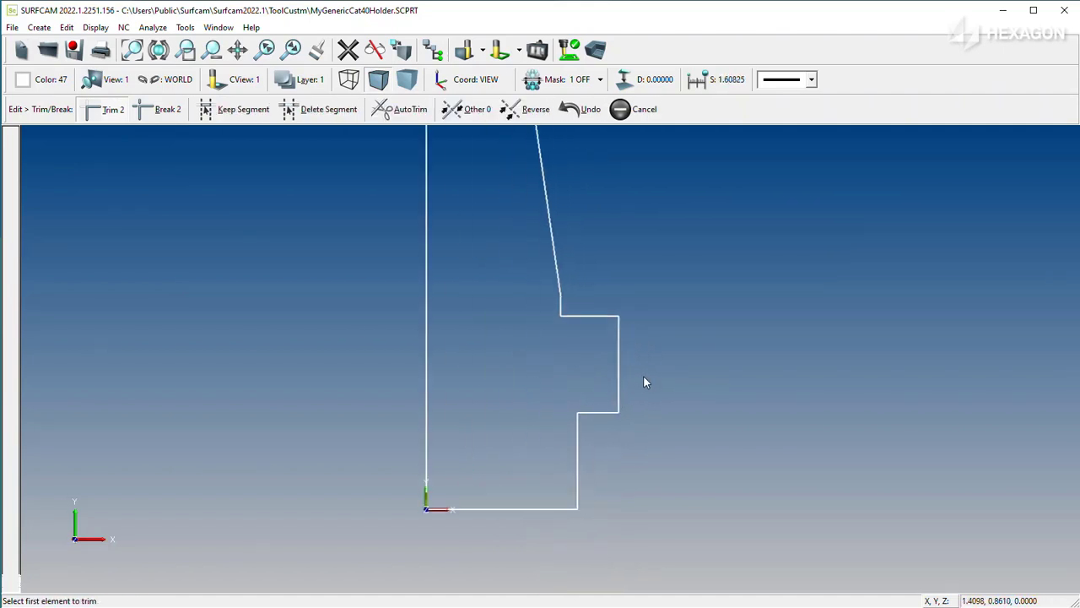
{"action": "left_click", "coordinate": [631, 110]}
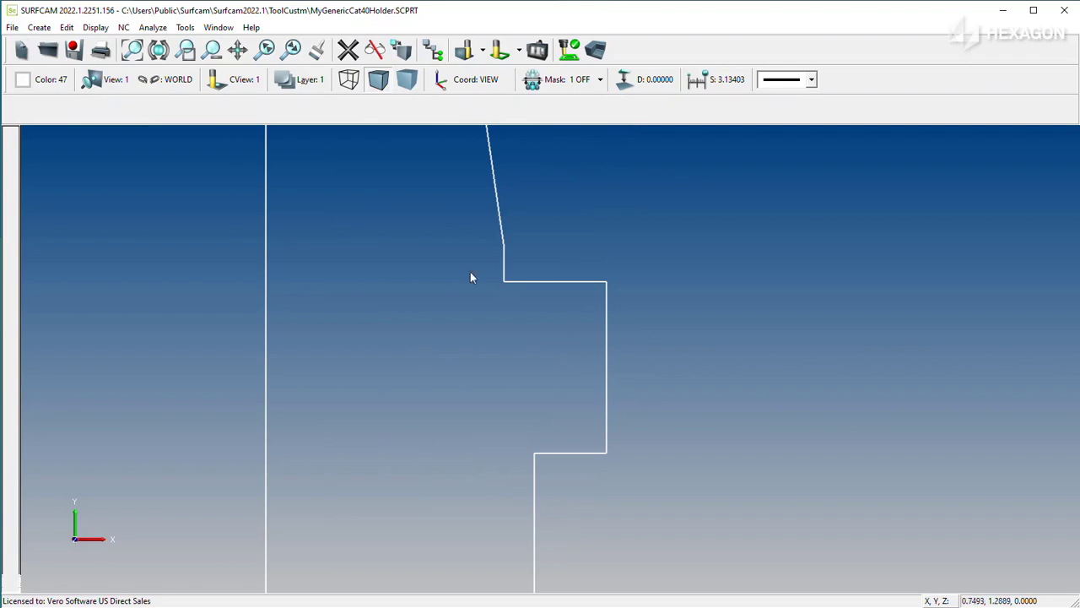
- Offset the flange's outer vertical line inward by 0.113
{"action": "left_click", "coordinate": [39, 27]}
{"action": "left_click", "coordinate": [54, 74]}
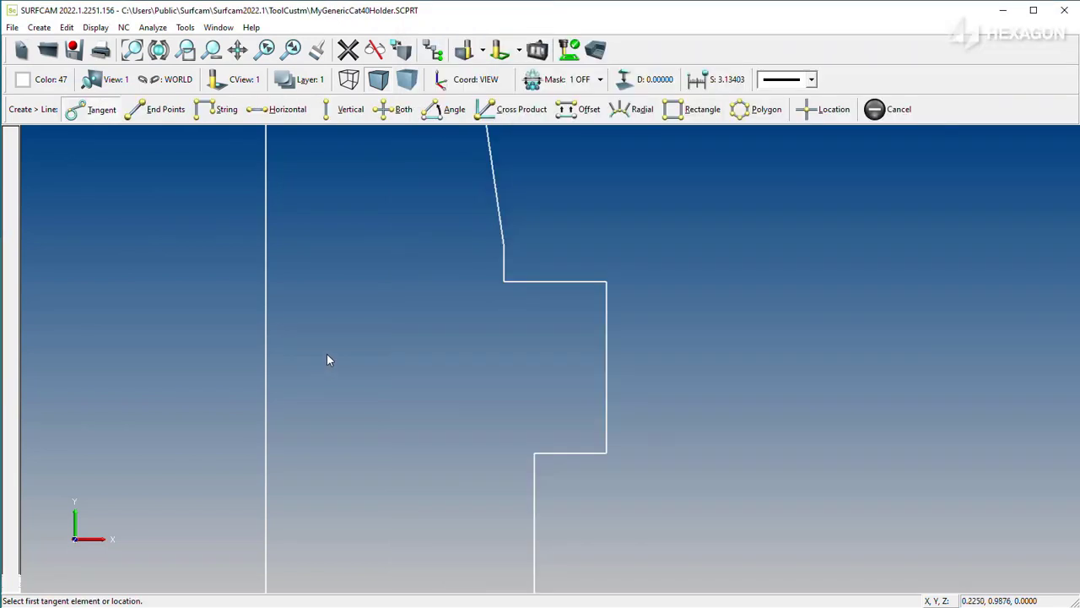
{"action": "left_click", "coordinate": [579, 109]}
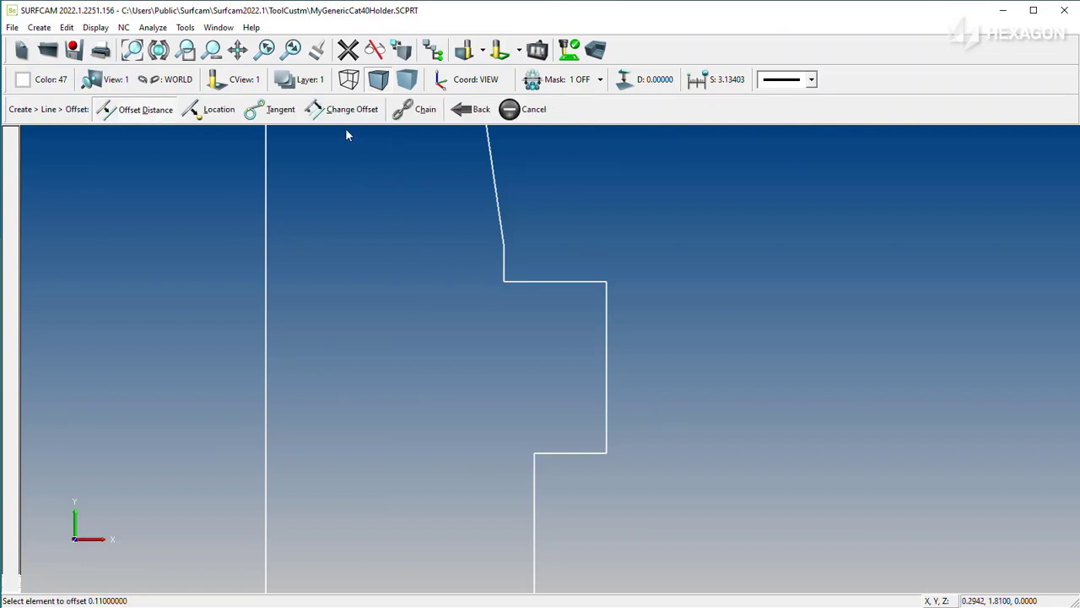
{"action": "left_click", "coordinate": [348, 112]}
{"action": "type", "text": "0.113"}
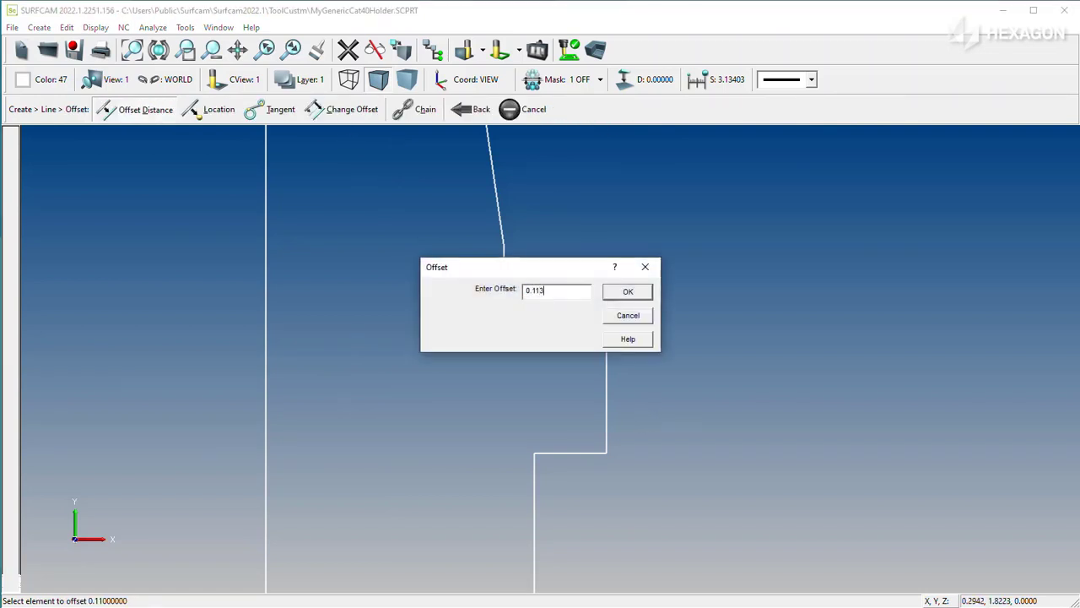
{"action": "left_click", "coordinate": [633, 294]}
{"action": "left_click", "coordinate": [607, 363]}
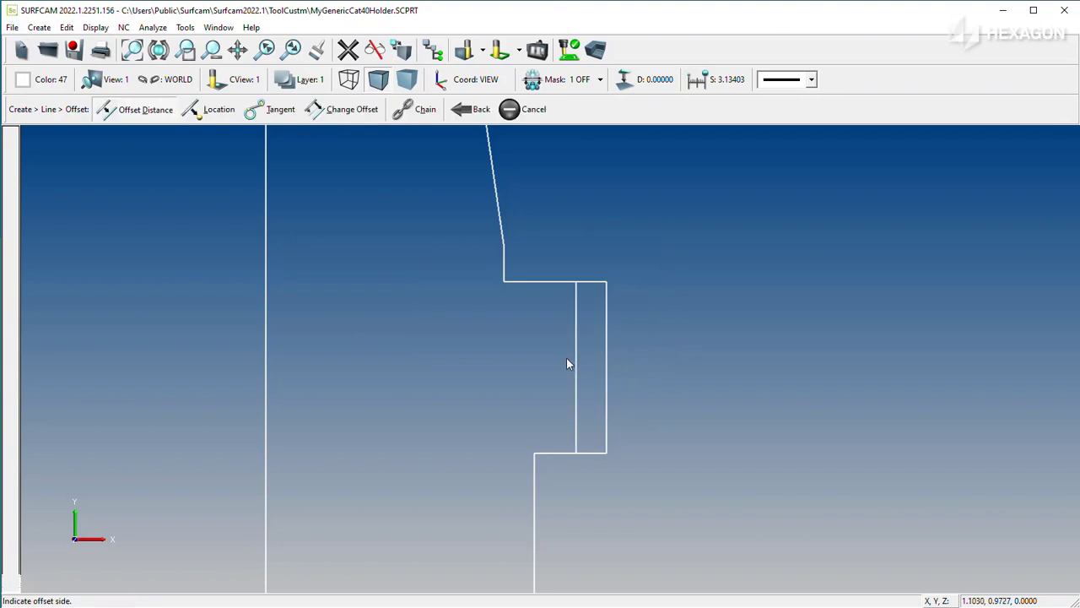
{"action": "left_click", "coordinate": [568, 364]}
- Offset the flange's lower horizontal edge upward by 0.176
{"action": "left_click", "coordinate": [347, 112]}
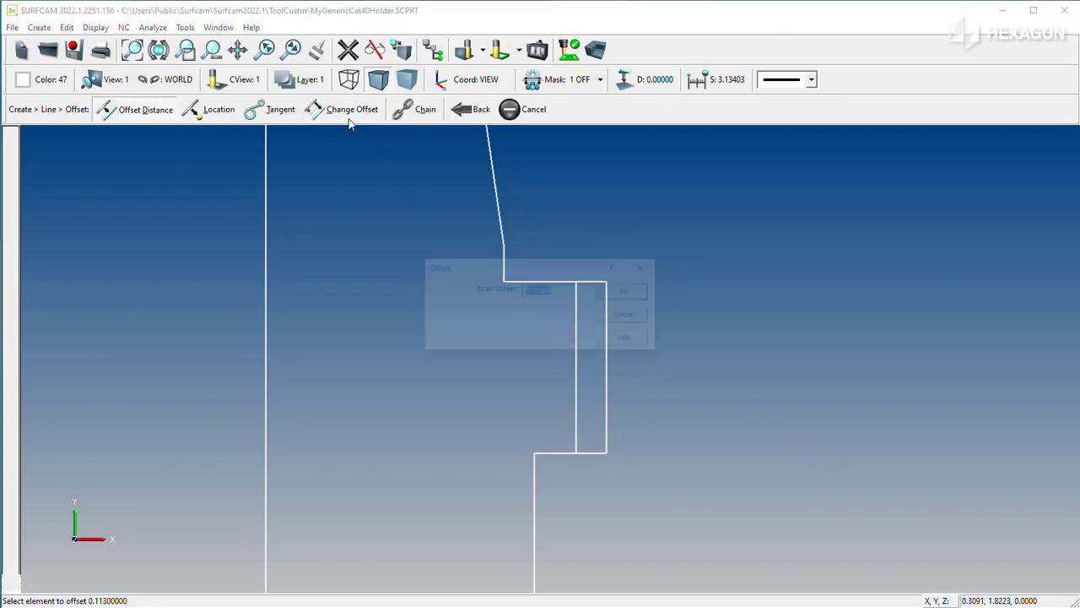
{"action": "type", "text": "0.118"}
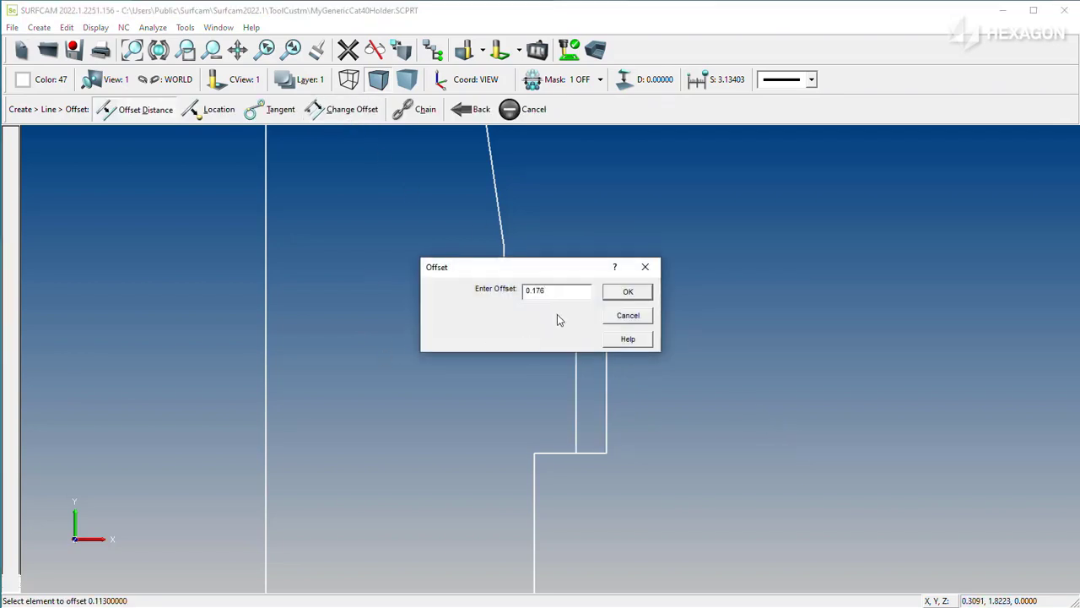
{"action": "key", "text": "Return"}
{"action": "left_click", "coordinate": [550, 412]}
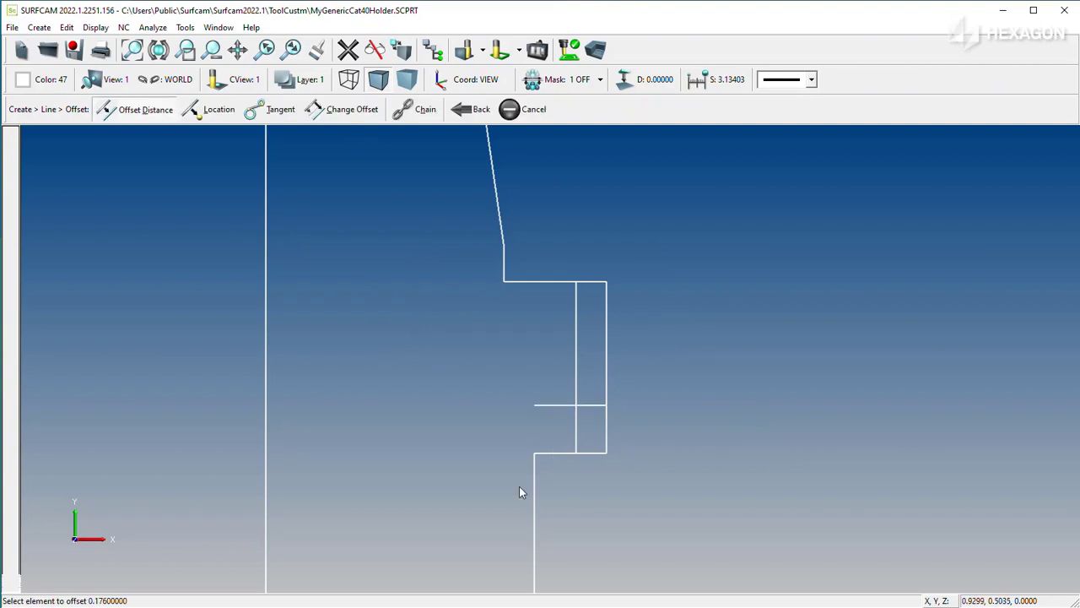
- Offset the flange's upper horizontal edge downward by 0.172
{"action": "left_click", "coordinate": [346, 109]}
{"action": "type", "text": "0.172"}
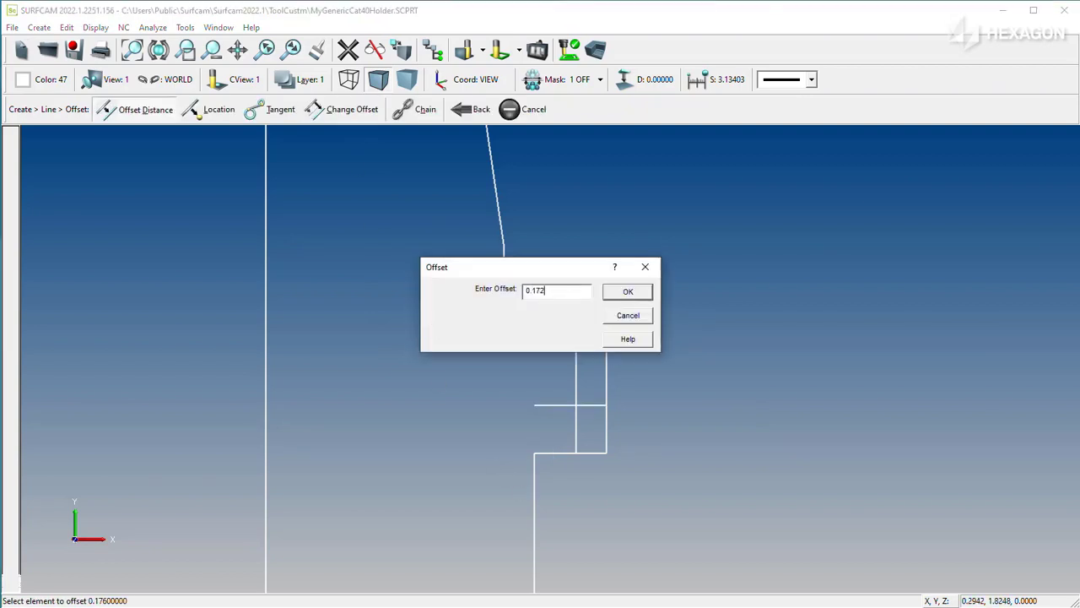
{"action": "key", "text": "Return"}
{"action": "left_click", "coordinate": [544, 285]}
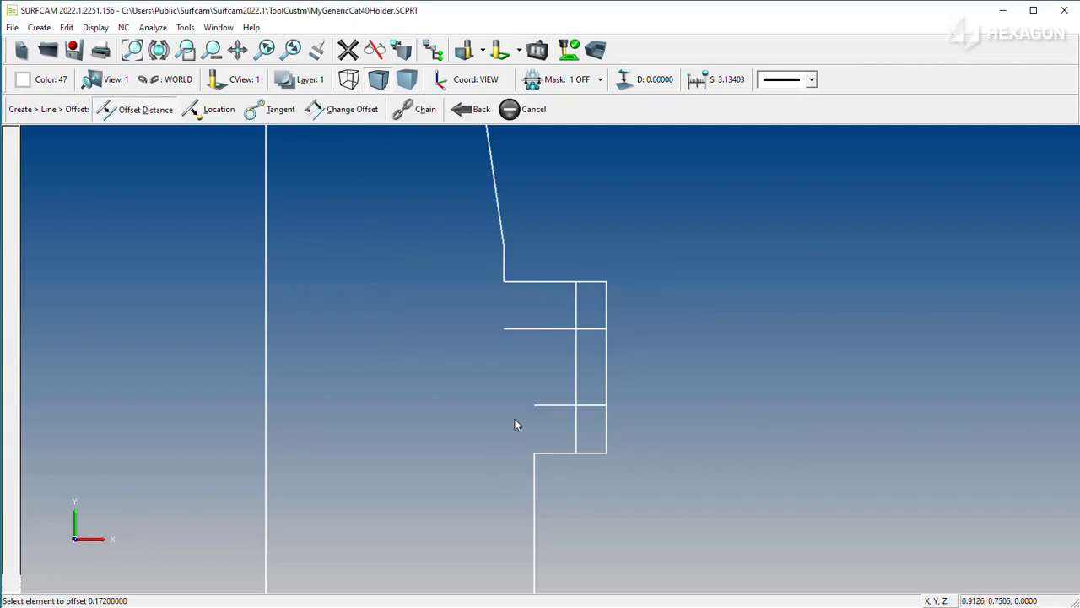
{"action": "left_click", "coordinate": [521, 109]}
- Draw a 0.1 long line at 150° from the outer end of the flange's lower offset line
{"action": "left_click", "coordinate": [38, 27]}
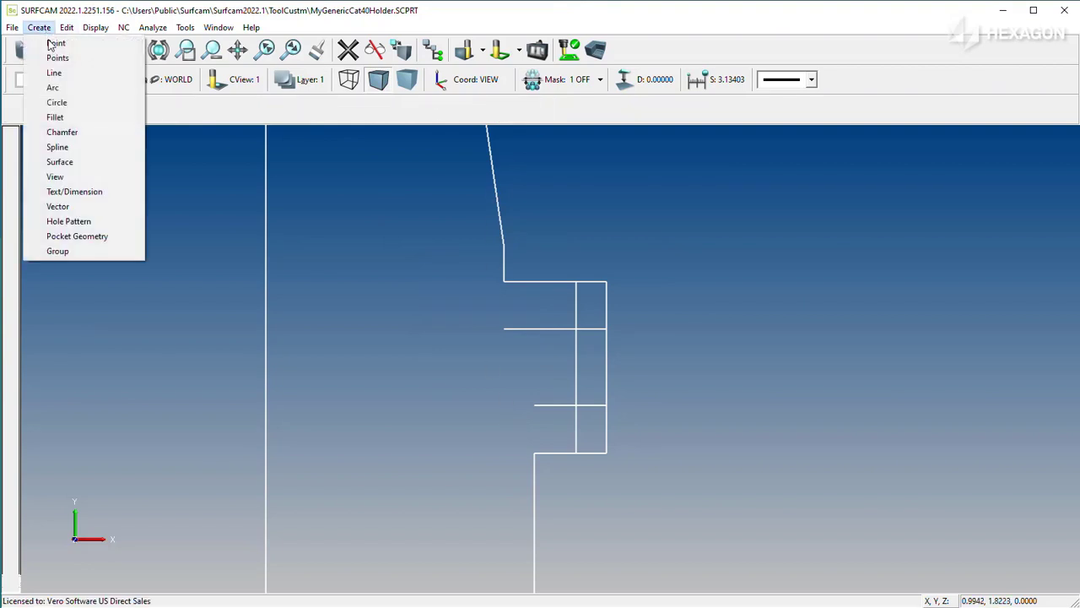
{"action": "left_click", "coordinate": [52, 74]}
{"action": "left_click", "coordinate": [447, 109]}
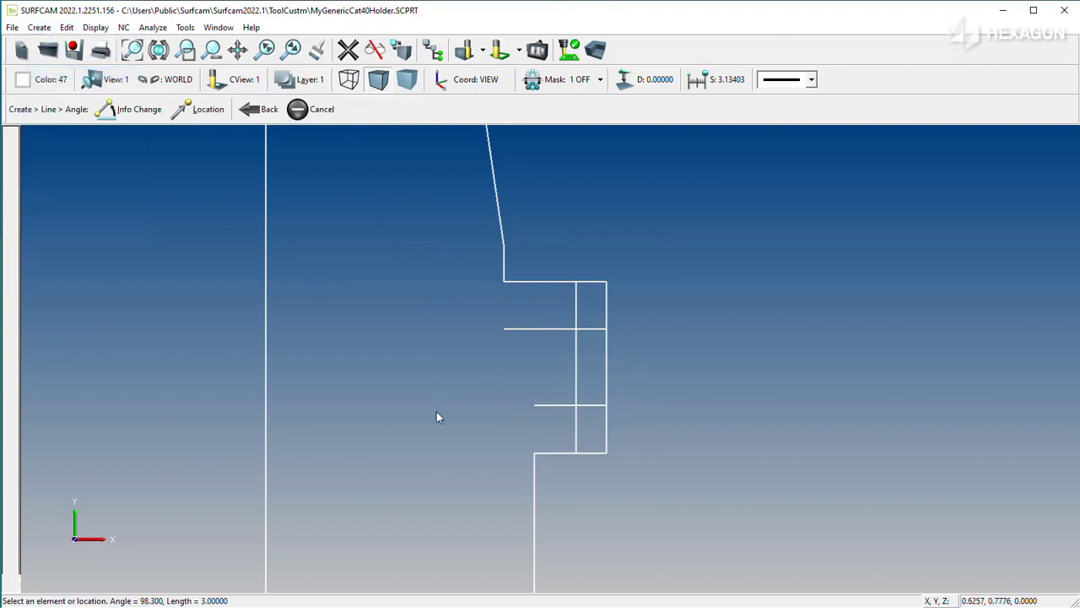
{"action": "left_click", "coordinate": [135, 114]}
{"action": "type", "text": "1"}
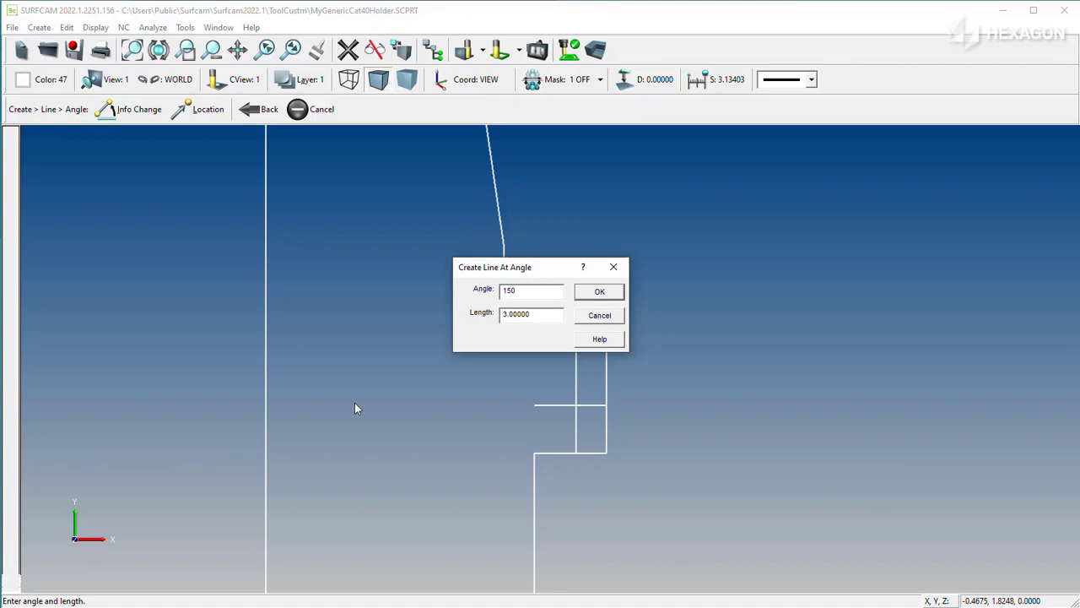
{"action": "type", "text": "50"}
{"action": "key", "text": "Tab"}
{"action": "type", "text": "0.1"}
{"action": "left_click", "coordinate": [599, 292]}
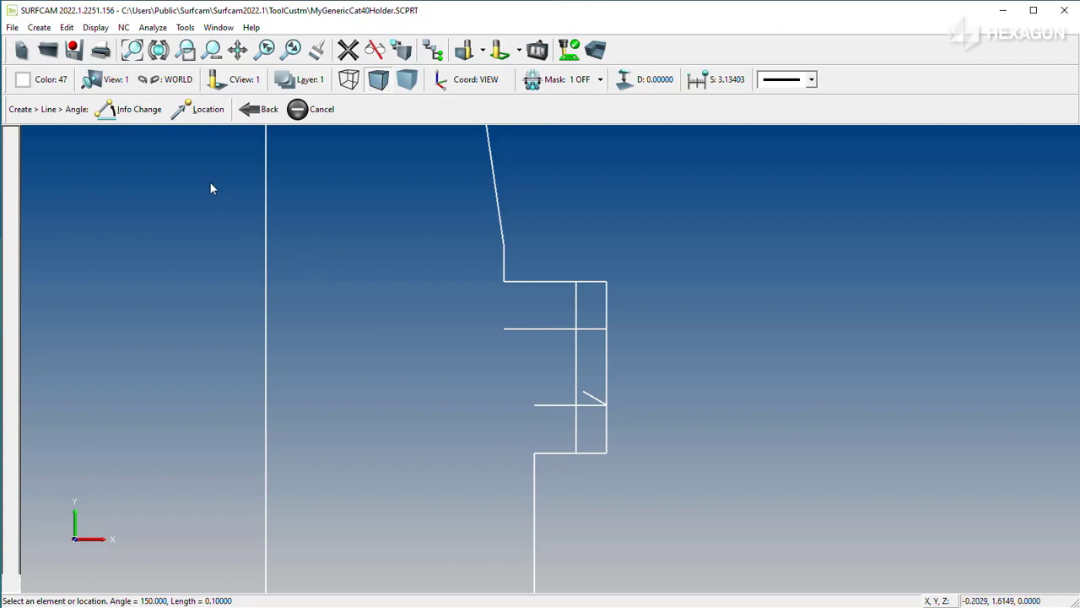
- Draw a 0.1 long line at 210° (360-150) from the outer end of the flange's upper offset line
{"action": "left_click", "coordinate": [131, 110]}
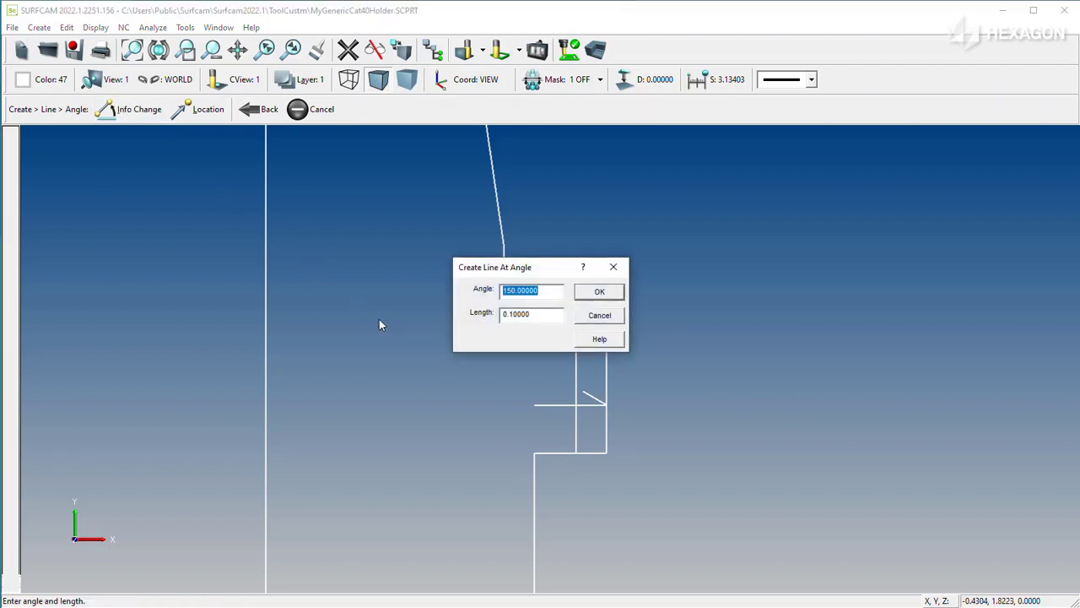
{"action": "type", "text": "360-150"}
{"action": "left_click", "coordinate": [547, 315]}
{"action": "left_click", "coordinate": [599, 291]}
{"action": "left_click", "coordinate": [207, 110]}
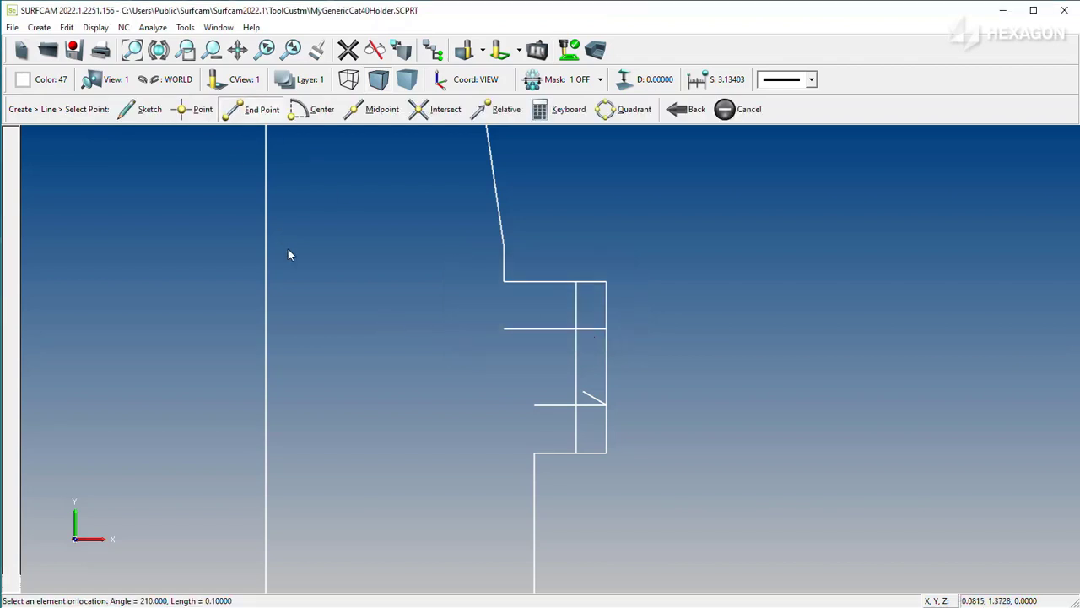
{"action": "left_click", "coordinate": [253, 112]}
{"action": "left_click", "coordinate": [587, 328]}
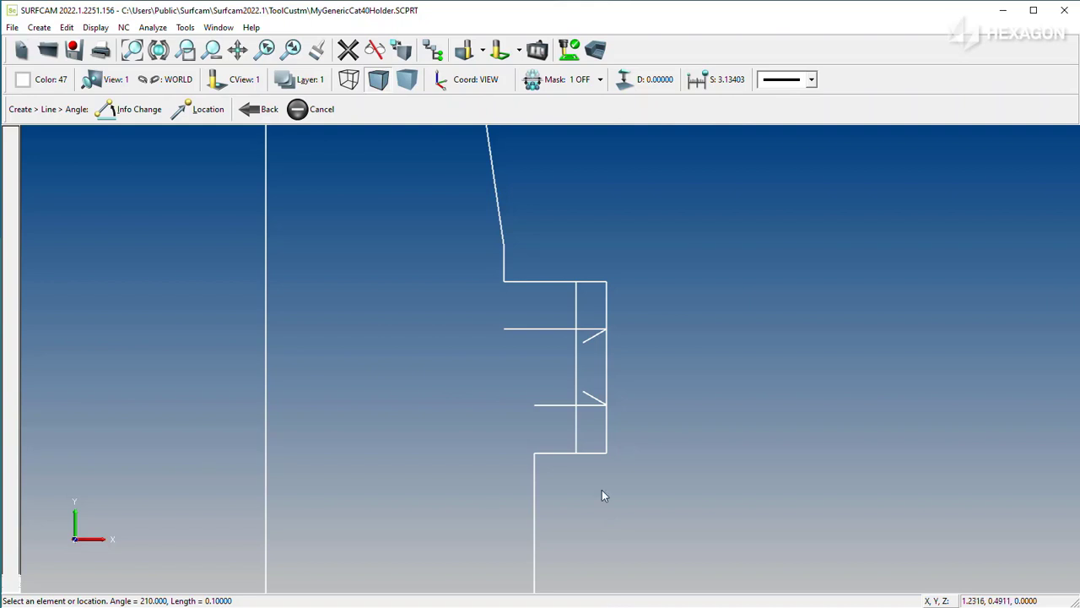
- Trim both angled groove lines and the inner vertical offset line to corners with each other
{"action": "scroll", "coordinate": [591, 391], "scroll_direction": "up", "scroll_amount": 2}
{"action": "left_click", "coordinate": [67, 27]}
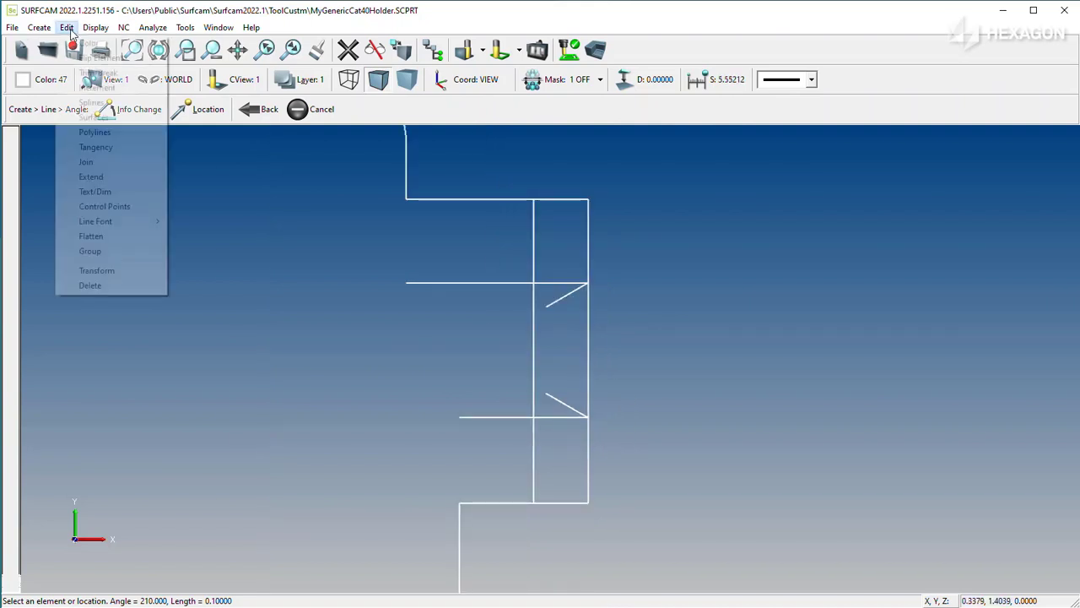
{"action": "left_click", "coordinate": [89, 73]}
{"action": "left_click", "coordinate": [558, 305]}
{"action": "left_click", "coordinate": [534, 326]}
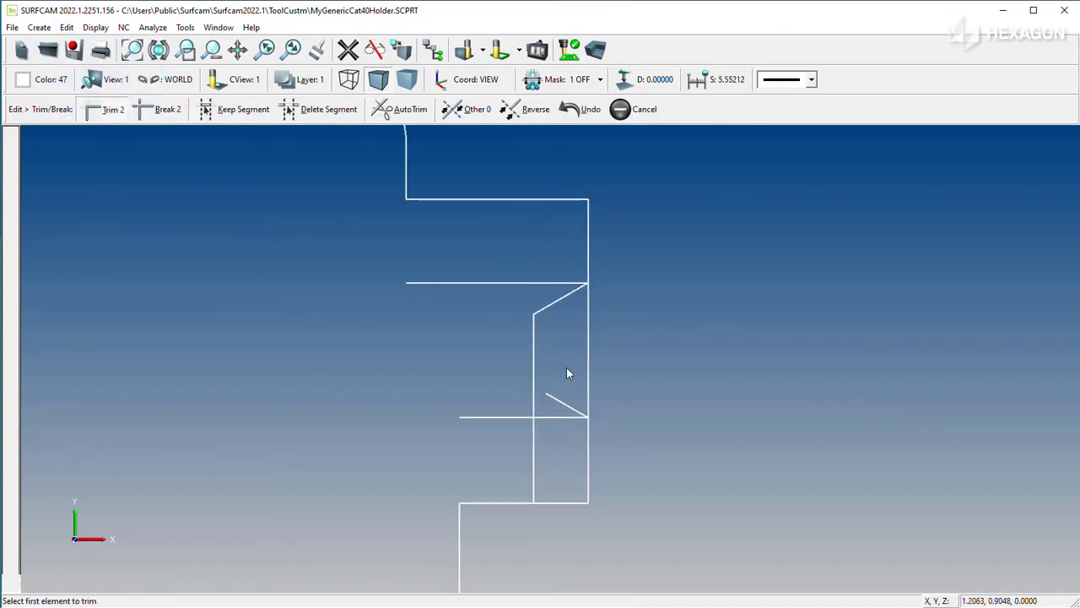
{"action": "left_click", "coordinate": [560, 402]}
{"action": "left_click", "coordinate": [535, 368]}
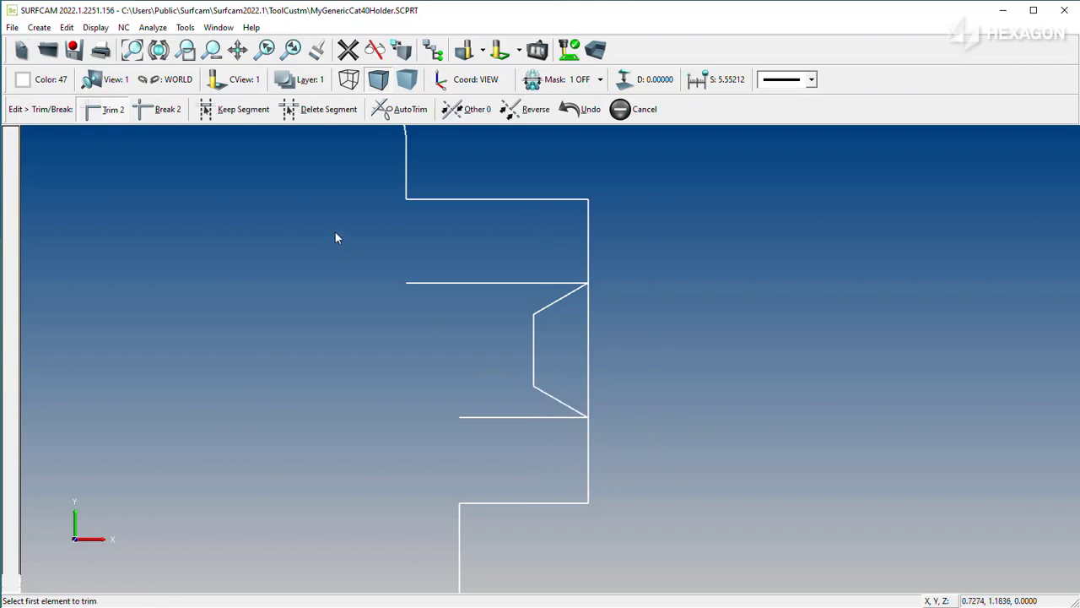
- Remove the segment of the flange's outer vertical line between the two angled groove lines
{"action": "left_click", "coordinate": [323, 109]}
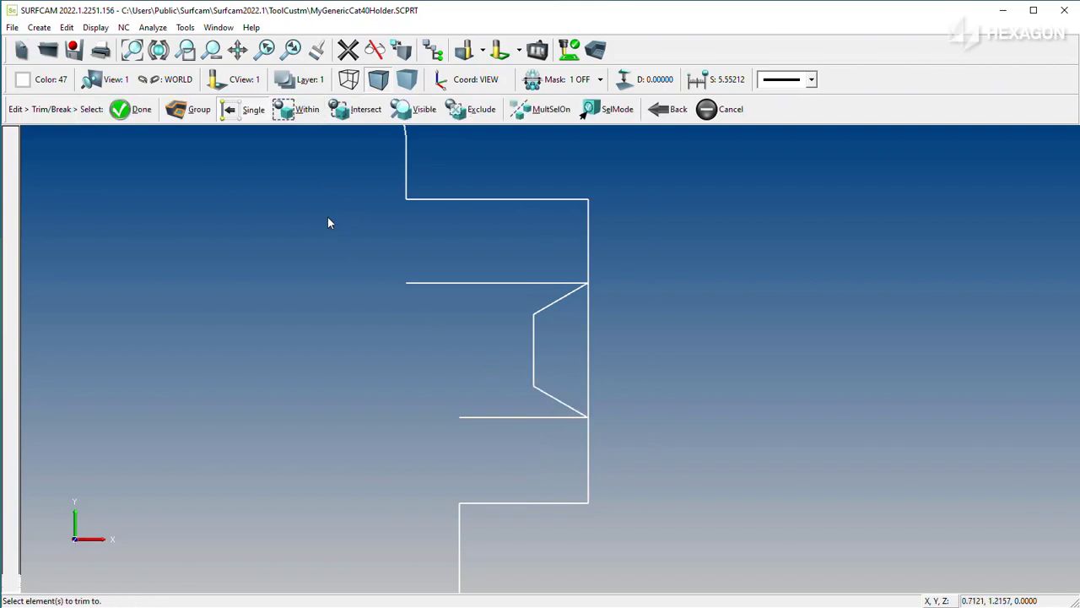
{"action": "left_click", "coordinate": [564, 403]}
{"action": "left_click", "coordinate": [561, 298]}
{"action": "left_click", "coordinate": [126, 110]}
{"action": "left_click", "coordinate": [587, 344]}
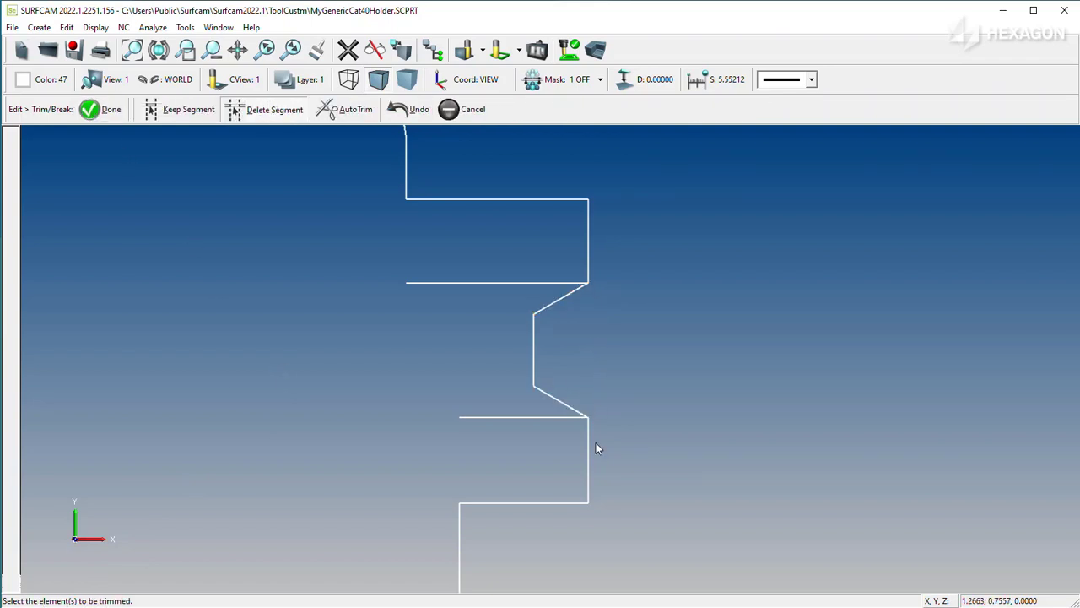
{"action": "left_click", "coordinate": [458, 110]}
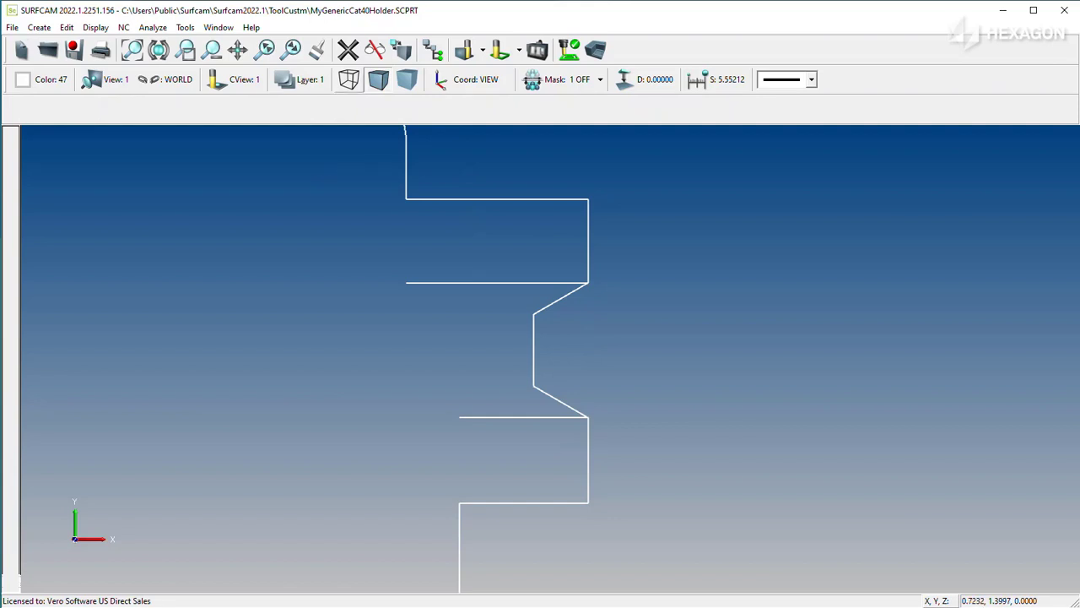
- Delete the two horizontal offset lines used to construct the flange groove
{"action": "left_click", "coordinate": [348, 49]}
{"action": "left_click", "coordinate": [469, 284]}
{"action": "left_click", "coordinate": [494, 420]}
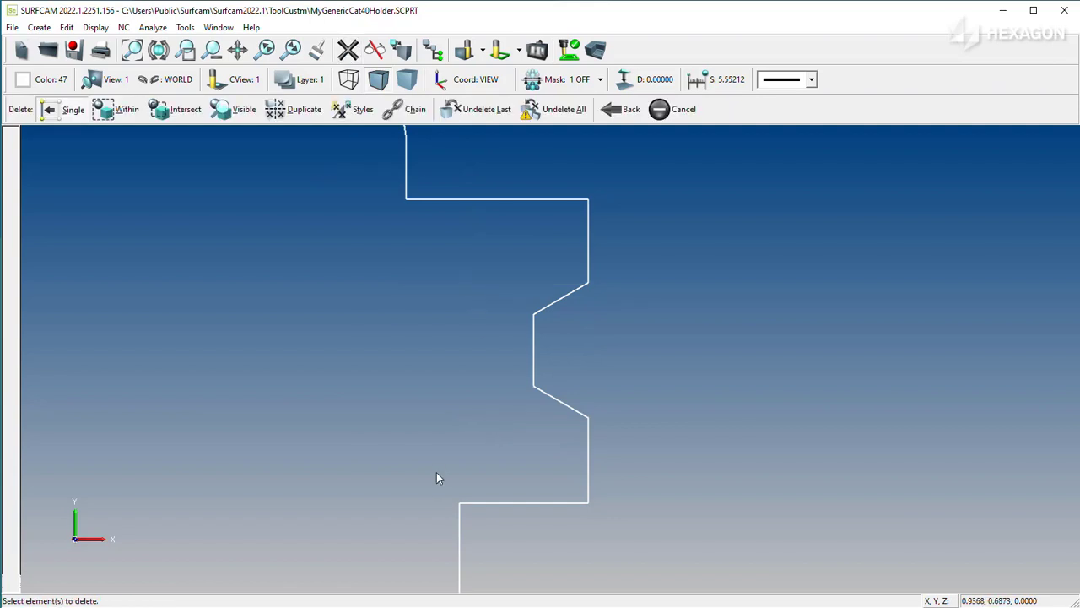
- Fillet the outer bottom corner of the holder body and the flange's outer corners with a 0.02 radius
{"action": "scroll", "coordinate": [460, 444], "scroll_direction": "down", "scroll_amount": 3}
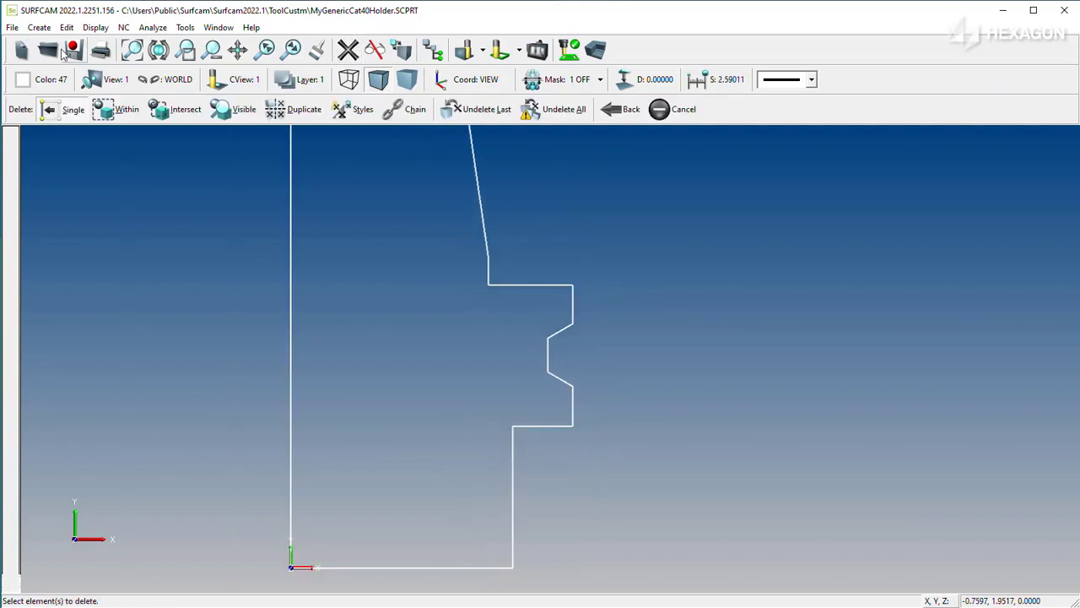
{"action": "left_click", "coordinate": [39, 27]}
{"action": "left_click", "coordinate": [50, 118]}
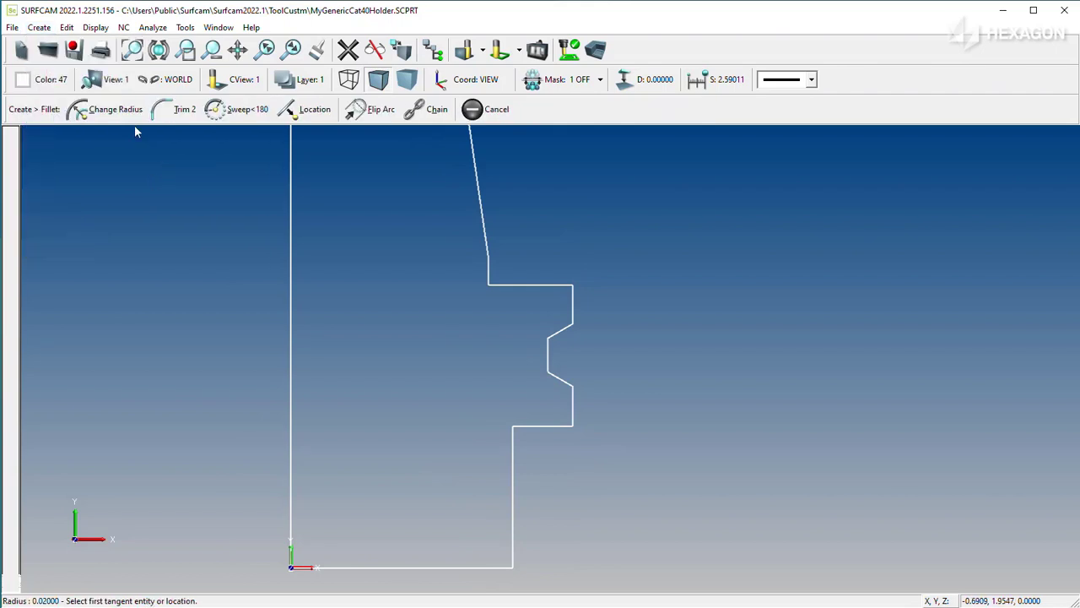
{"action": "left_click", "coordinate": [117, 111]}
{"action": "type", "text": ".02"}
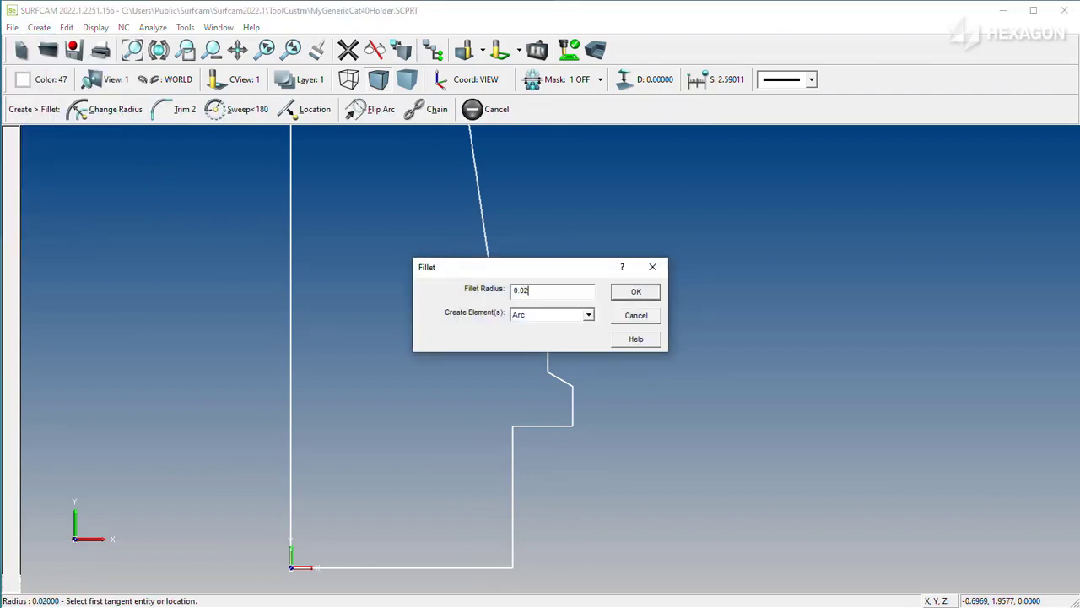
{"action": "left_click", "coordinate": [650, 293]}
{"action": "left_click", "coordinate": [513, 563]}
{"action": "left_click", "coordinate": [513, 545]}
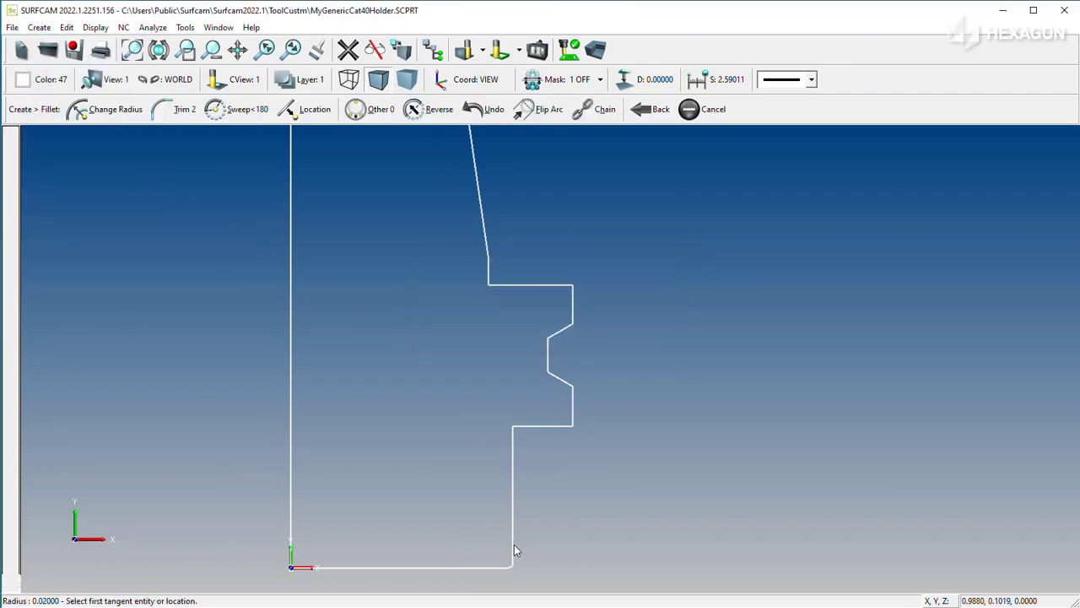
{"action": "left_click", "coordinate": [572, 425]}
{"action": "left_click", "coordinate": [582, 412]}
- Fillet the corner between the taper line and the top horizontal line with a 0.078 radius
{"action": "left_click", "coordinate": [106, 109]}
{"action": "type", "text": "0.078"}
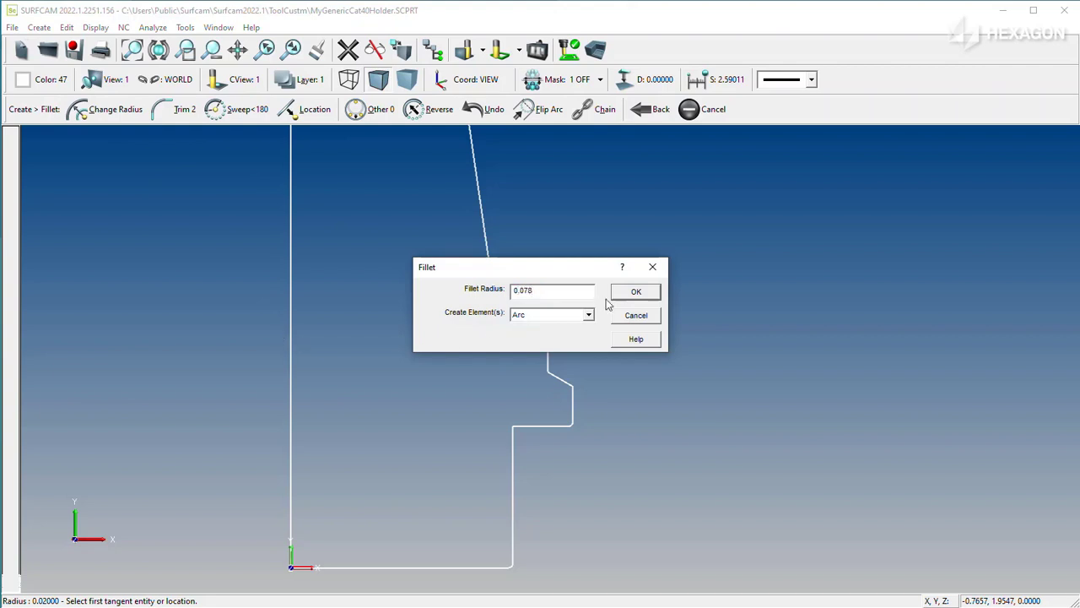
{"action": "left_click", "coordinate": [635, 291]}
{"action": "scroll", "coordinate": [524, 188], "scroll_direction": "down", "scroll_amount": 3}
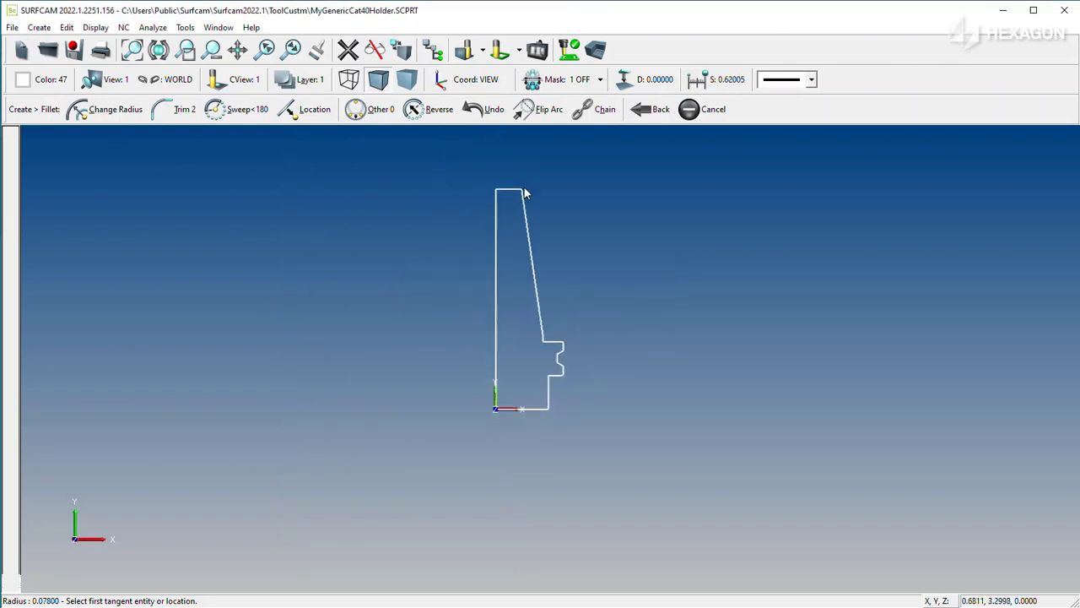
{"action": "scroll", "coordinate": [519, 219], "scroll_direction": "up", "scroll_amount": 5}
{"action": "left_click", "coordinate": [533, 310]}
{"action": "left_click", "coordinate": [510, 291]}
- Delete the vertical centerline of the holder profile
{"action": "scroll", "coordinate": [507, 363], "scroll_direction": "down", "scroll_amount": 5}
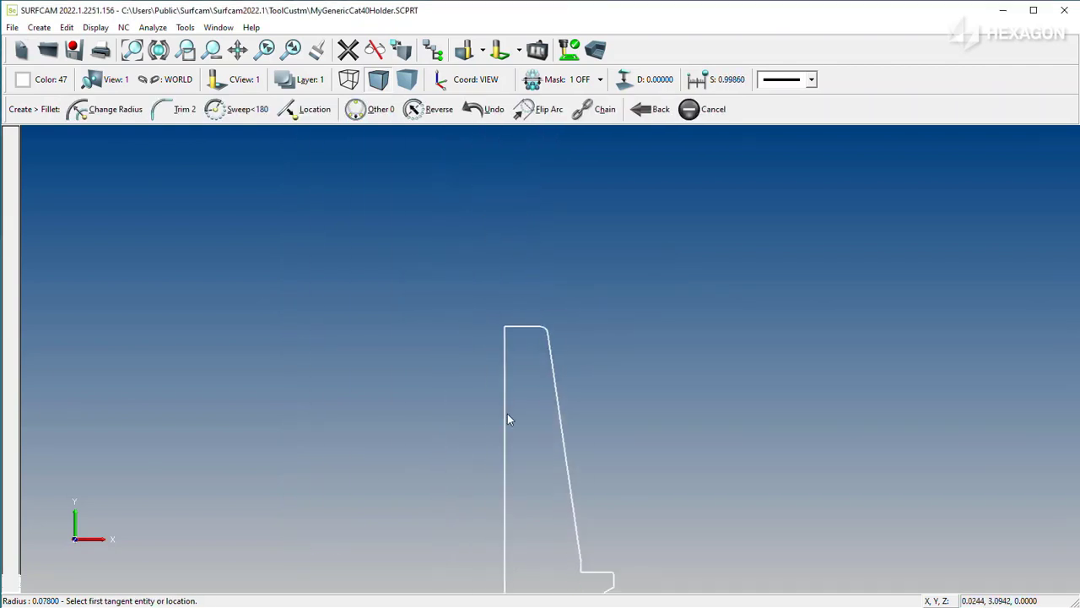
{"action": "left_click", "coordinate": [346, 53]}
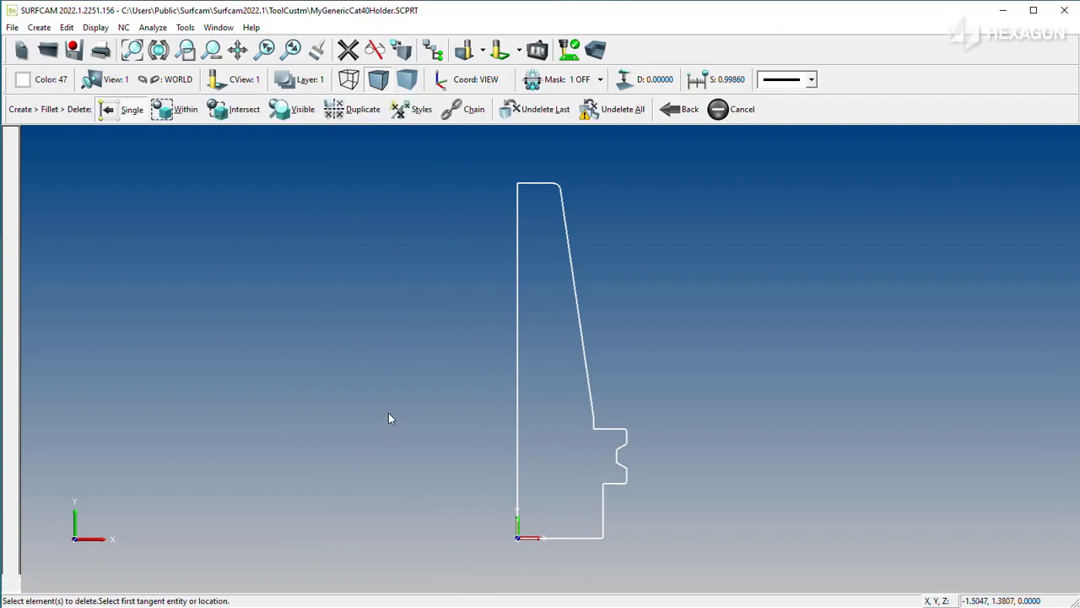
{"action": "left_click", "coordinate": [514, 333]}
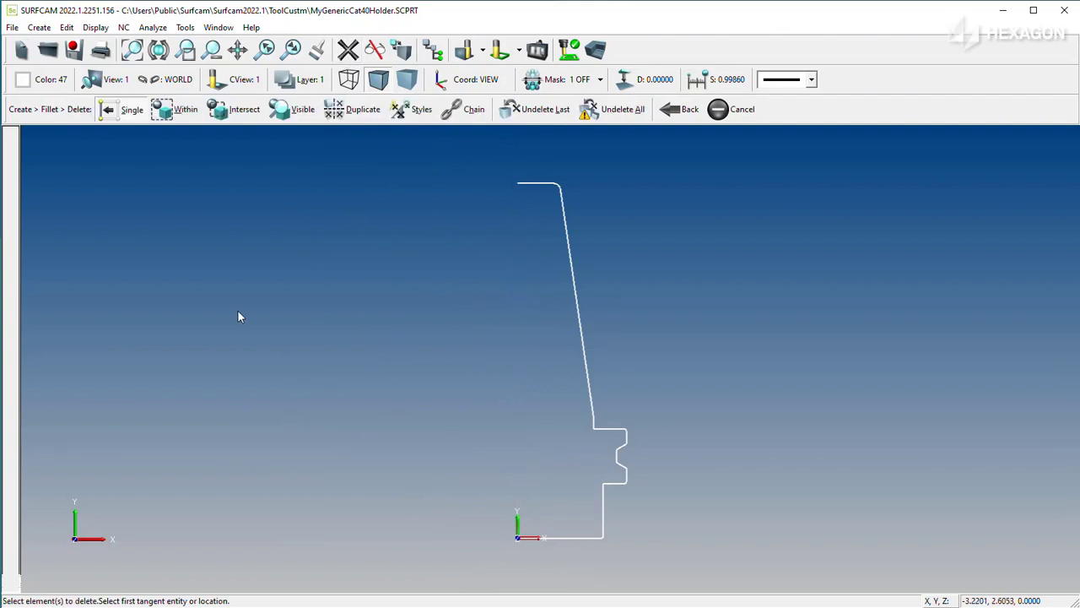
- Save the profile as MyGenericCat40Holder in the ToolCustm folder, using the SURFCAM Tool Files (*.scctl) format
{"action": "left_click", "coordinate": [12, 27]}
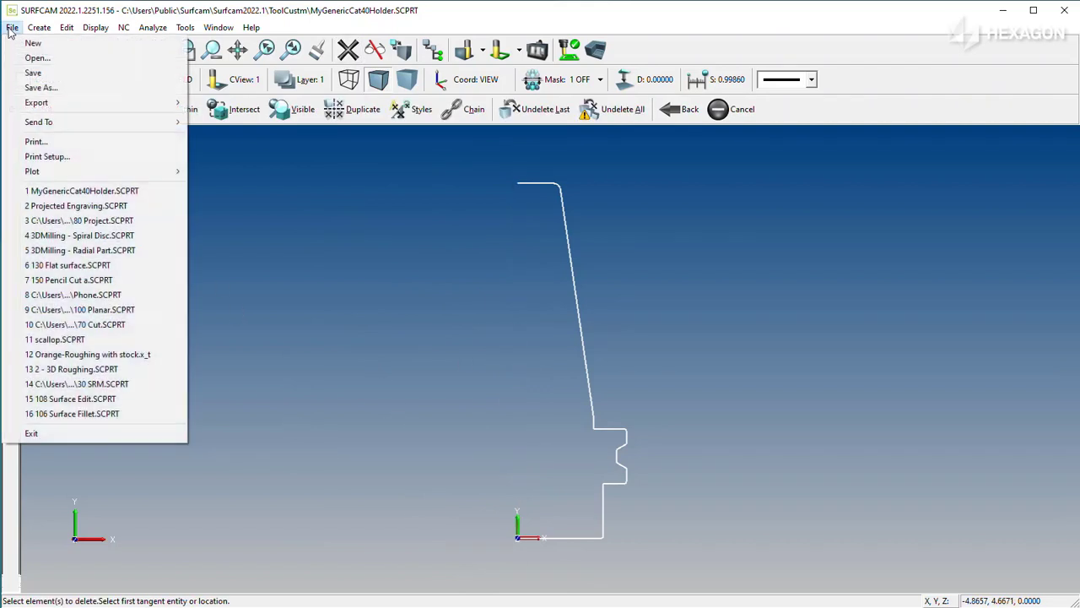
{"action": "left_click", "coordinate": [41, 87]}
{"action": "left_click", "coordinate": [563, 444]}
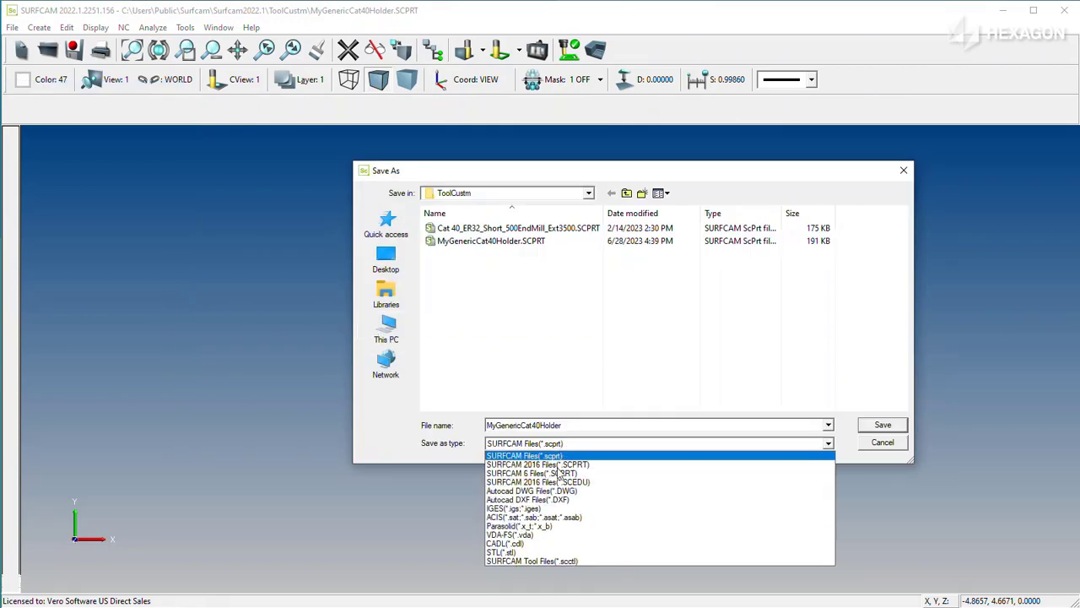
{"action": "left_click", "coordinate": [547, 561]}
{"action": "left_click", "coordinate": [589, 193]}
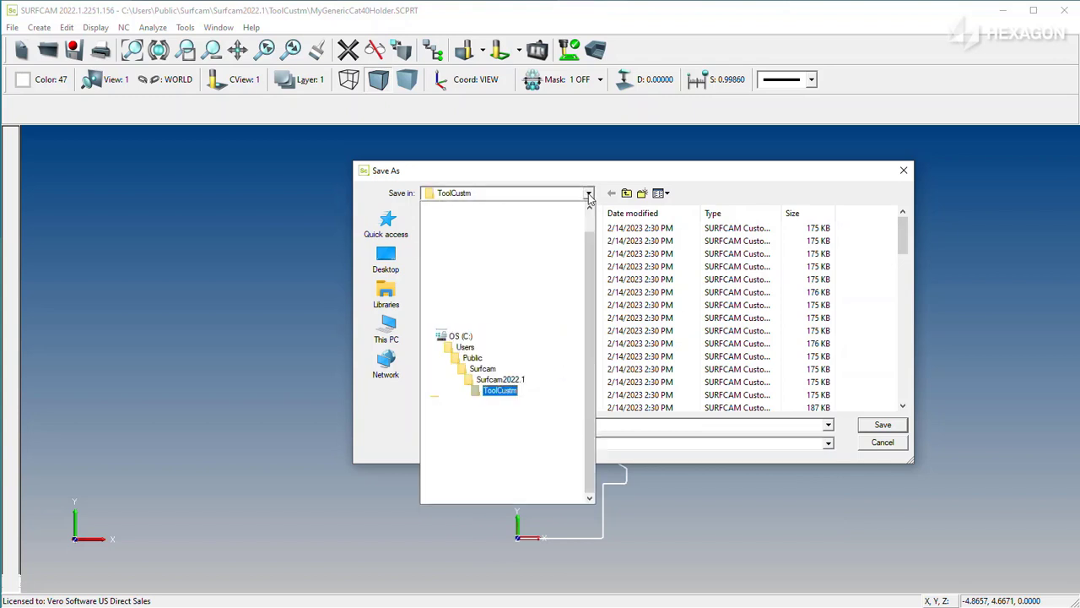
{"action": "left_click", "coordinate": [500, 390]}
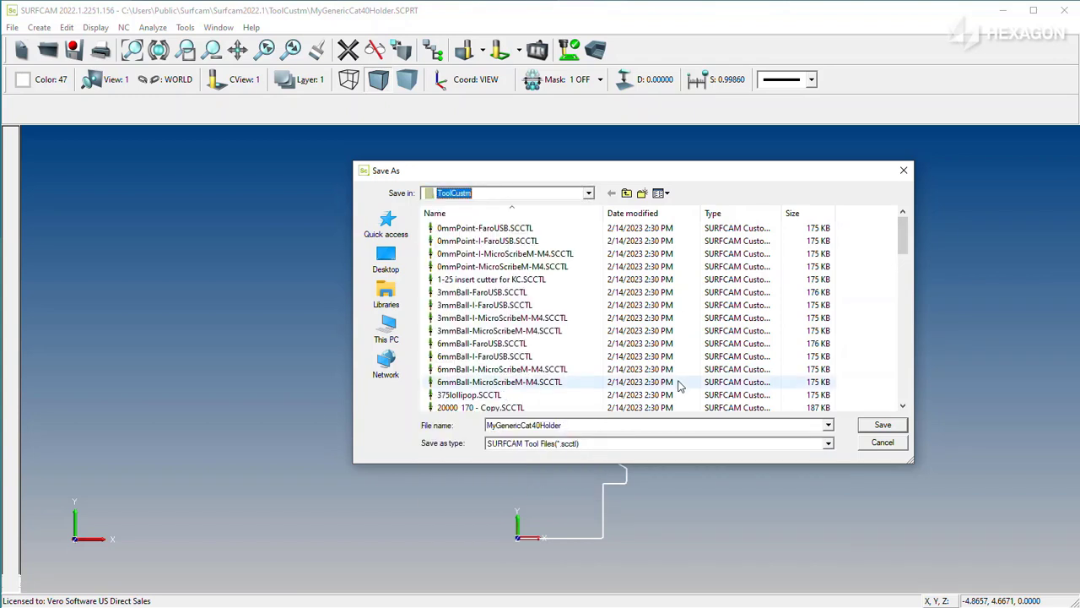
{"action": "double_click", "coordinate": [608, 426]}
{"action": "left_click", "coordinate": [882, 424]}
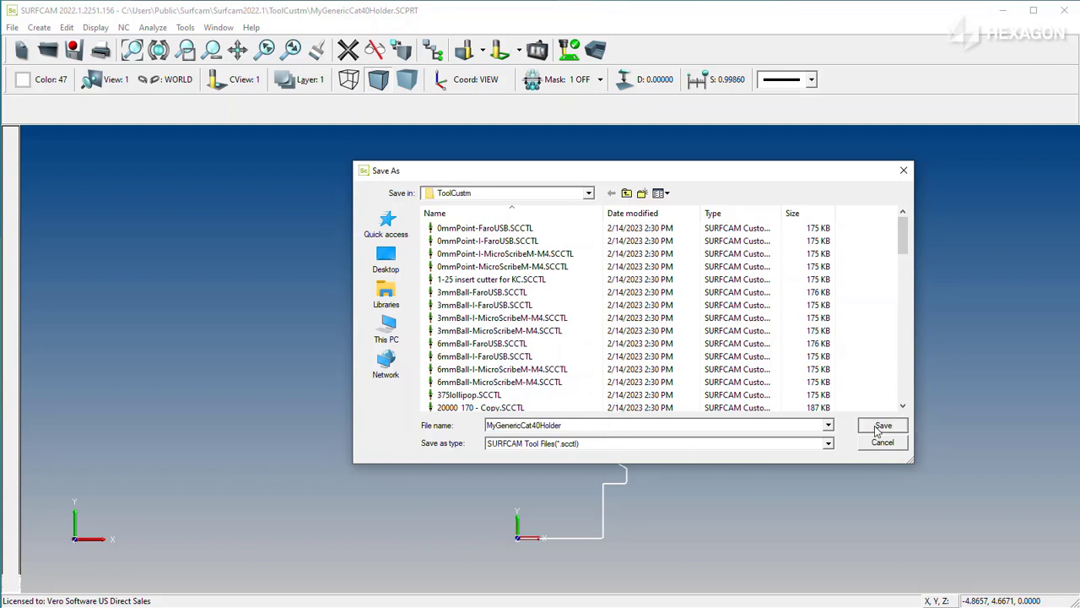
{"action": "left_click", "coordinate": [697, 407]}
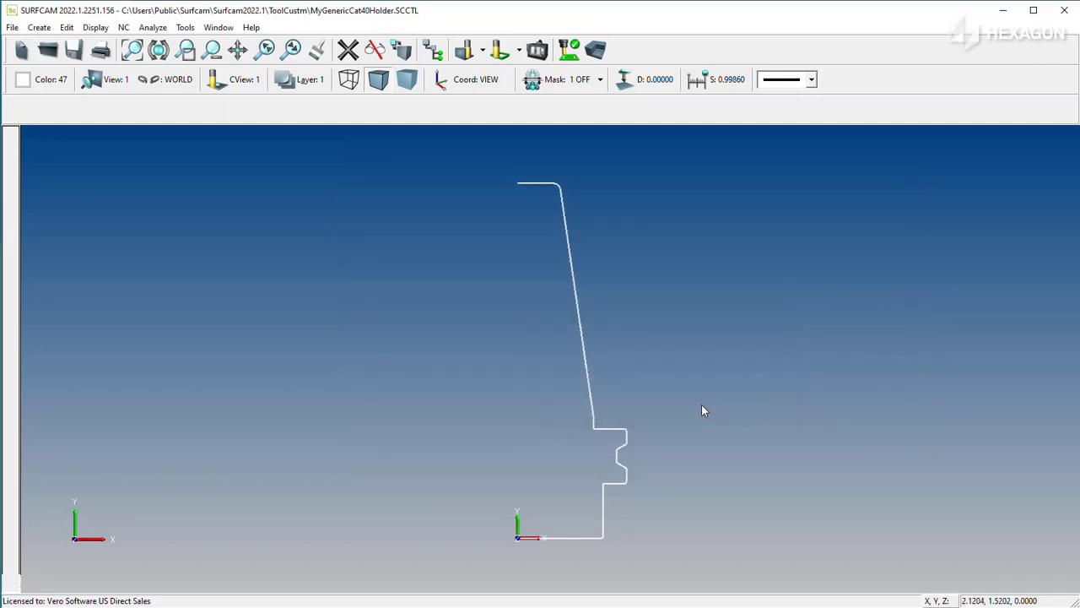